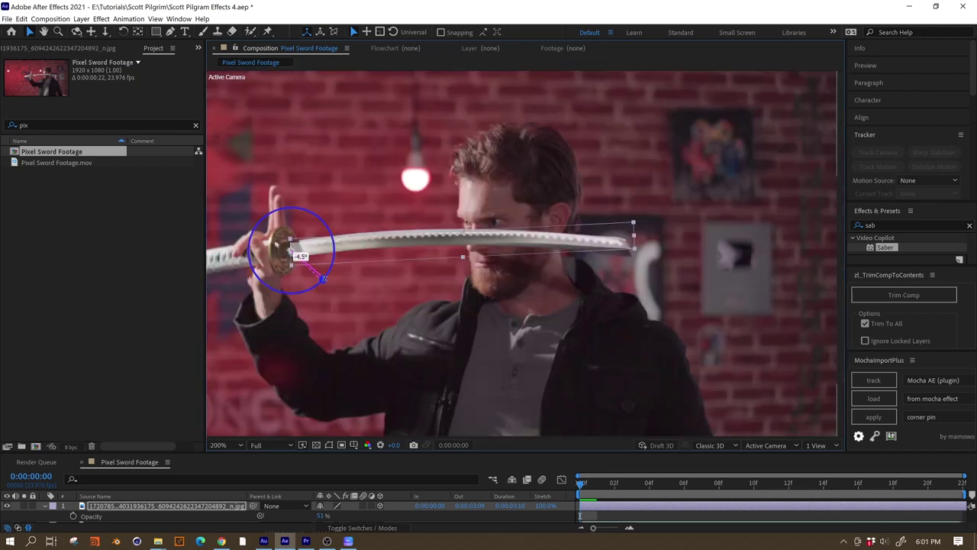
# Step: Rotate the 3D sword image on several frames so its orientation keyframes follow the real blade
pyautogui.moveTo(633, 225); pyautogui.dragTo(309, 245)
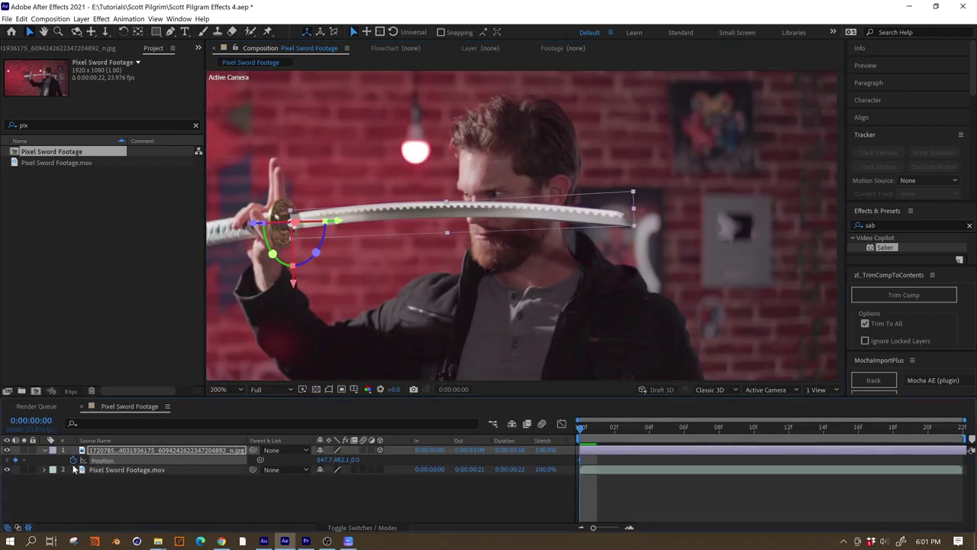
pyautogui.moveTo(306, 233); pyautogui.dragTo(340, 227)
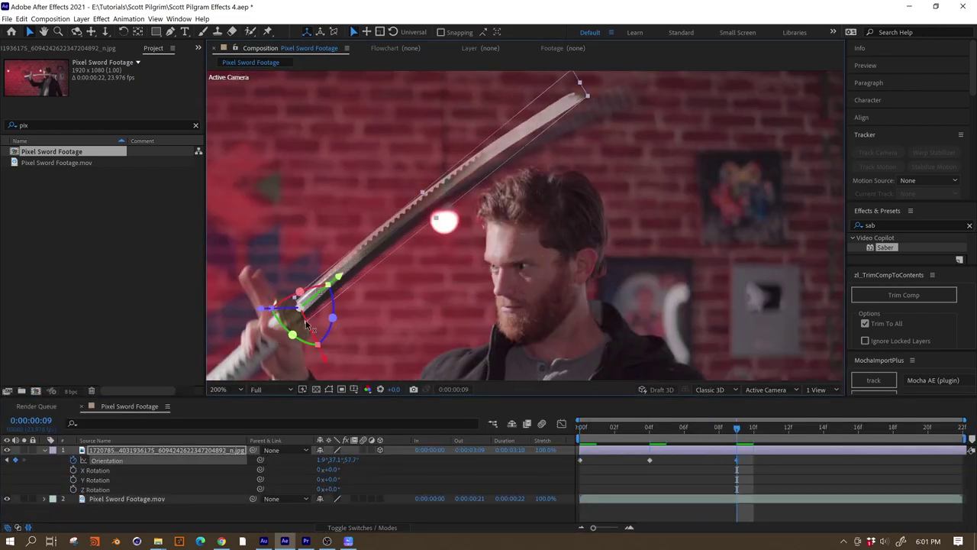
pyautogui.moveTo(290, 252); pyautogui.dragTo(340, 318)
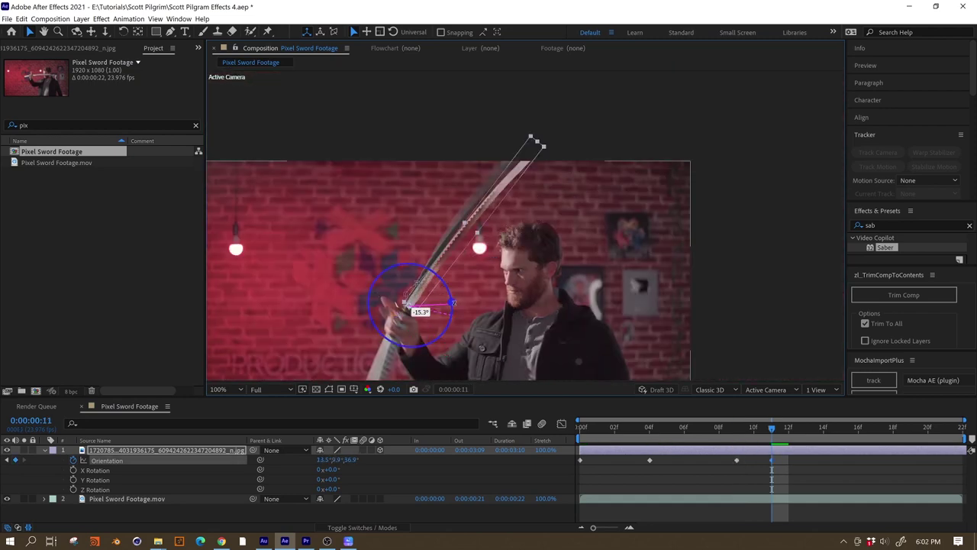
pyautogui.moveTo(414, 312); pyautogui.dragTo(422, 186)
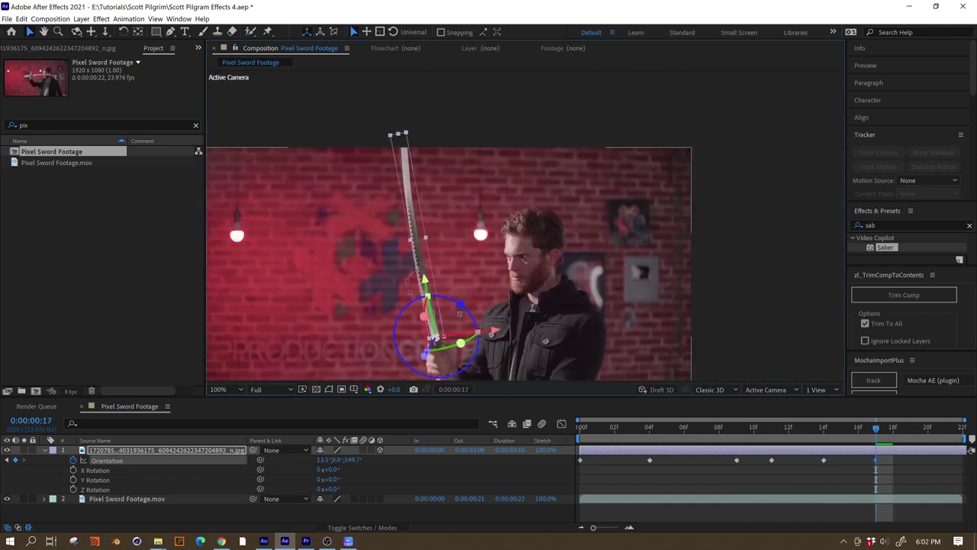
pyautogui.moveTo(439, 348); pyautogui.dragTo(451, 343)
# Step: Pre-compose the sword layer as 'Tracked Blade', moving all attributes into the new composition
pyautogui.hotkey('ctrl', 'shift', 'c')
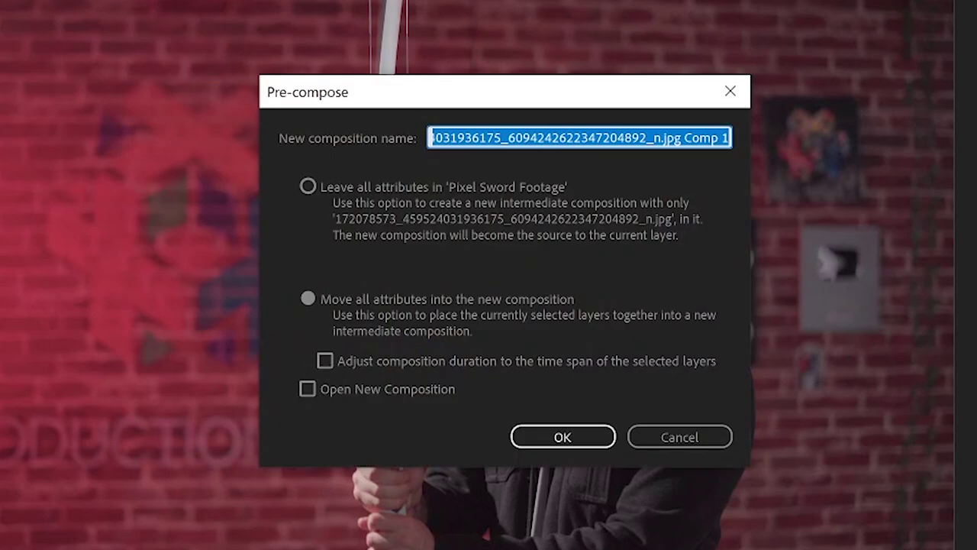
pyautogui.write('Tracked Blade')
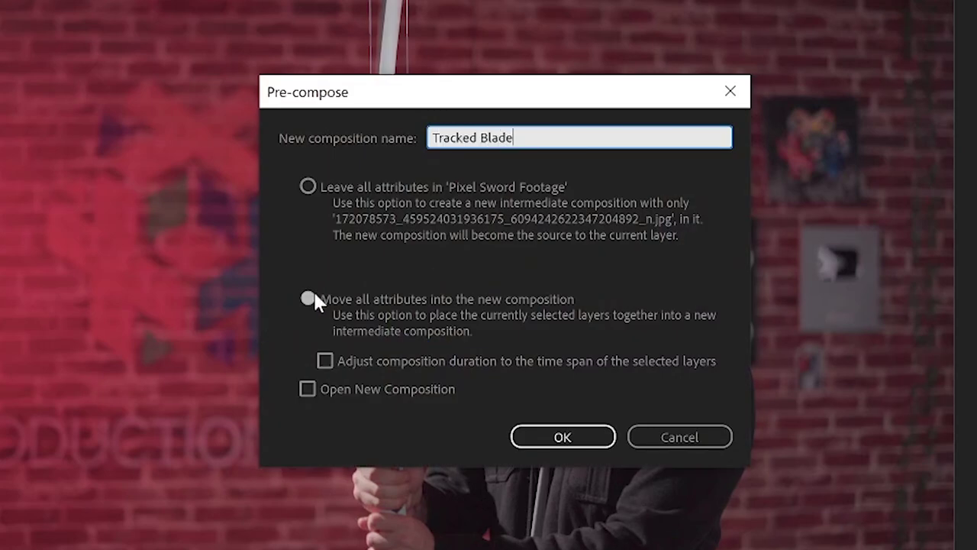
pyautogui.click(309, 297)
pyautogui.click(573, 436)
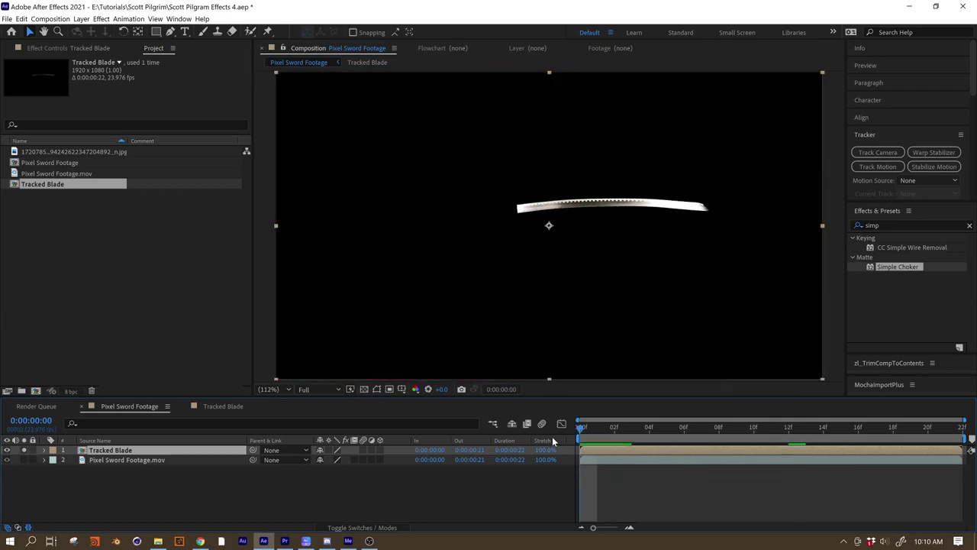
# Step: Apply a white Fill to Tracked Blade and unsolo it so the footage shows behind
pyautogui.press('space')
pyautogui.write('fill')
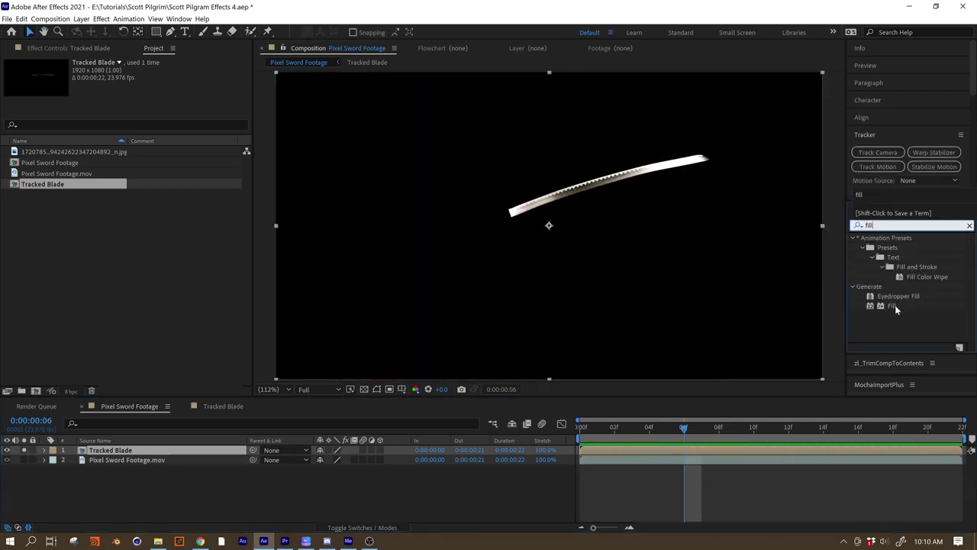
pyautogui.doubleClick(891, 306)
pyautogui.click(141, 101)
pyautogui.click(36, 162)
pyautogui.press('Return')
pyautogui.click(24, 449)
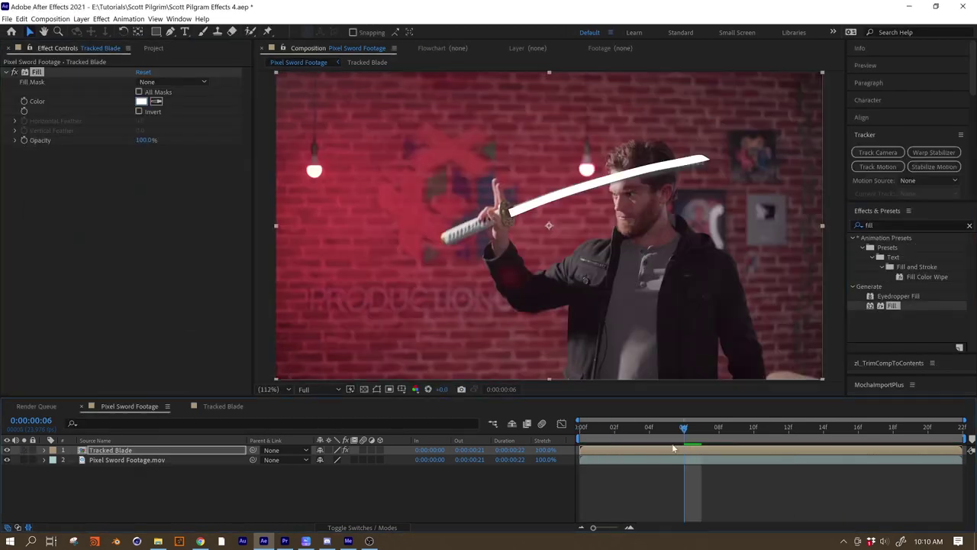
pyautogui.press('space')
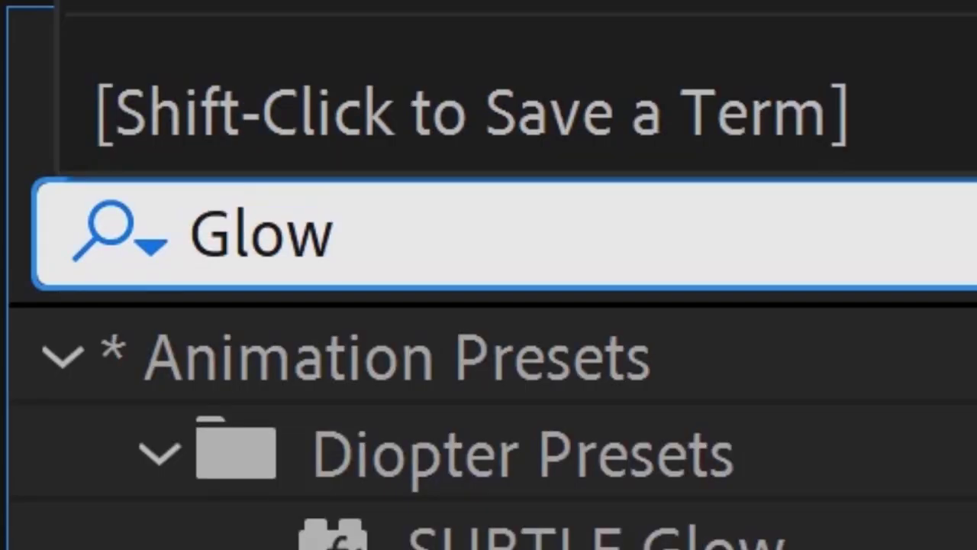
# Step: Add Glow to the blade and widen and brighten it to Radius 18, Intensity 1.7
pyautogui.moveTo(894, 337); pyautogui.dragTo(548, 224)
pyautogui.scroll(2, 491, 311)
pyautogui.moveTo(139, 237); pyautogui.dragTo(161, 228)
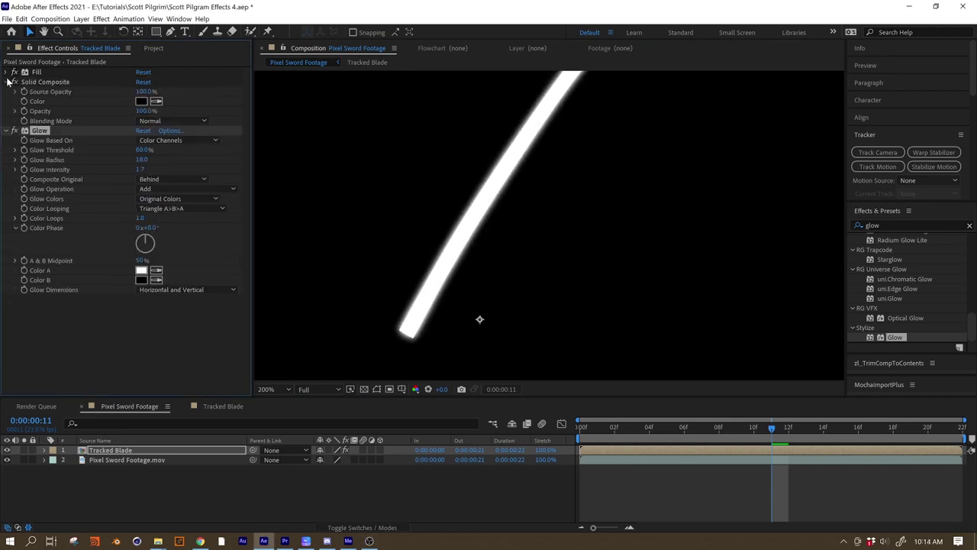
pyautogui.keyDown('ctrl'); pyautogui.click(7, 81); pyautogui.keyUp('ctrl')
# Step: Try CC Block Load with Completion lowered to 21, then delete the effect
pyautogui.write('cc block')
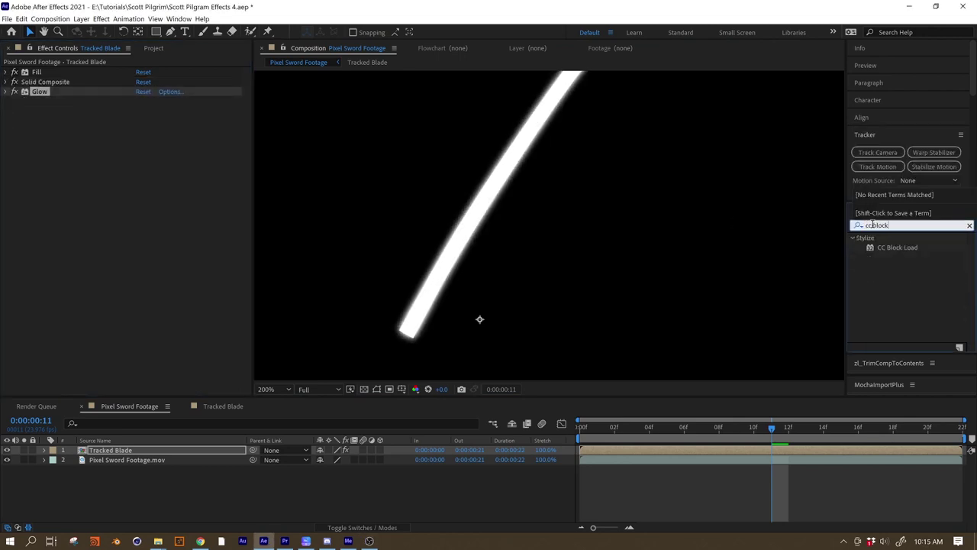
pyautogui.moveTo(577, 206); pyautogui.dragTo(137, 121)
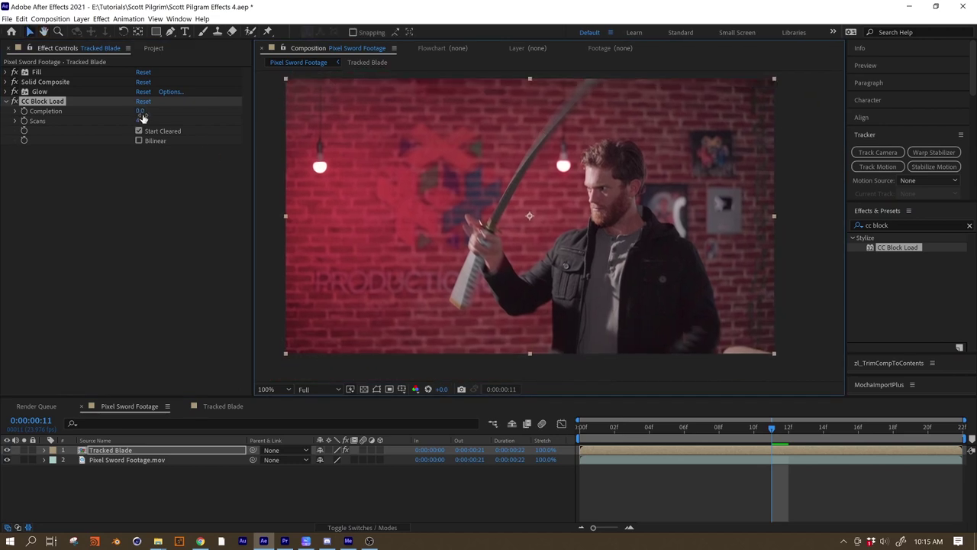
pyautogui.press('Return')
pyautogui.scroll(1, 283, 142)
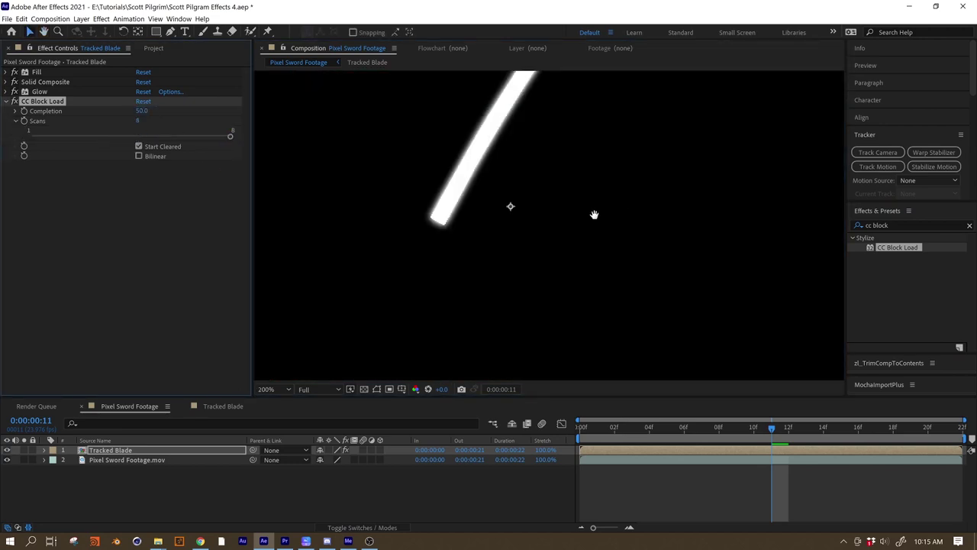
pyautogui.click(14, 112)
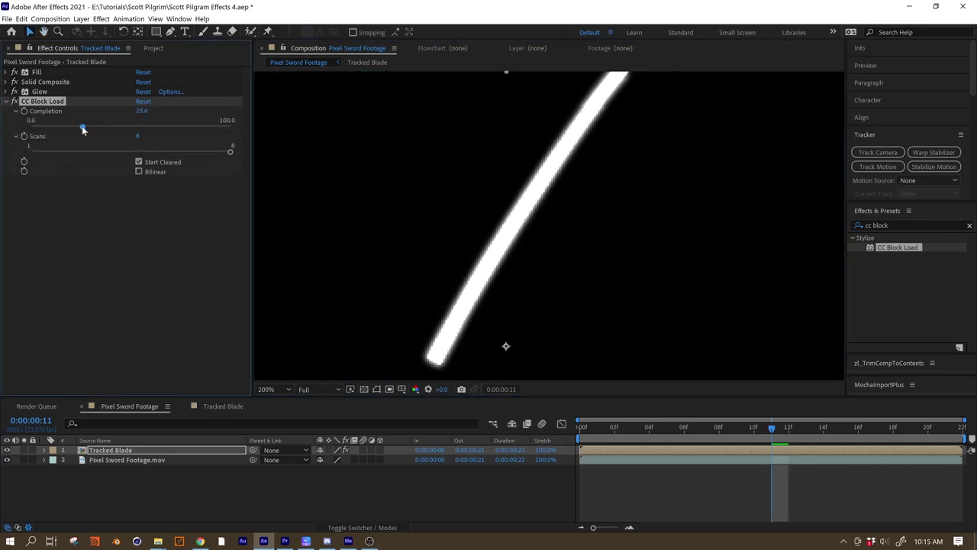
pyautogui.moveTo(82, 125)
pyautogui.mouseDown()
pyautogui.moveTo(53, 128)
pyautogui.moveTo(73, 127)
pyautogui.mouseUp()
pyautogui.scroll(-1, 461, 226)
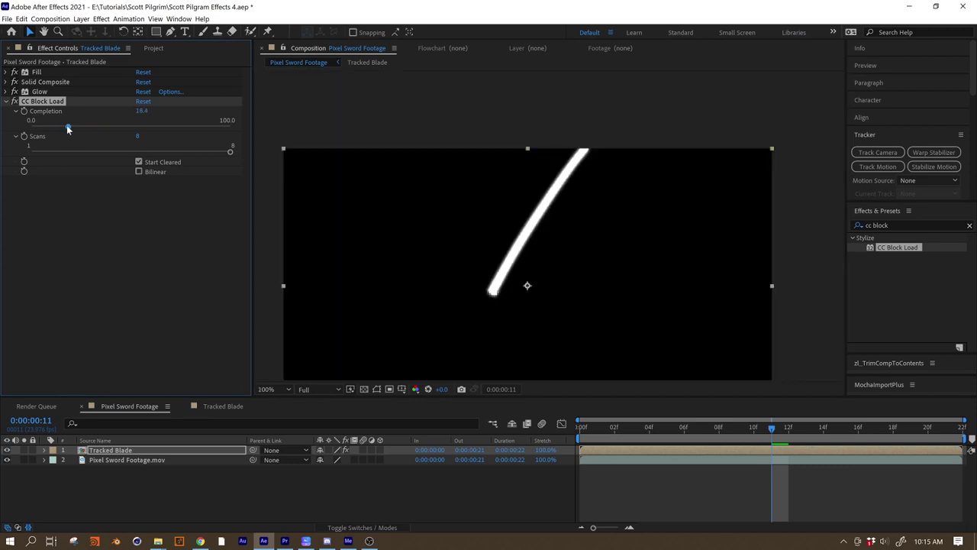
pyautogui.press('Delete')
pyautogui.hotkey('ctrl', '5')
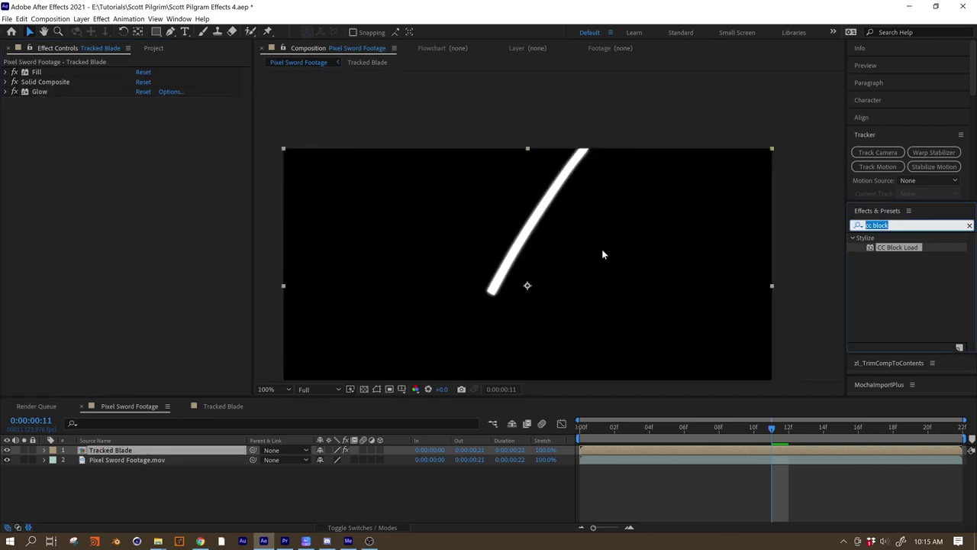
pyautogui.write('mosaic')
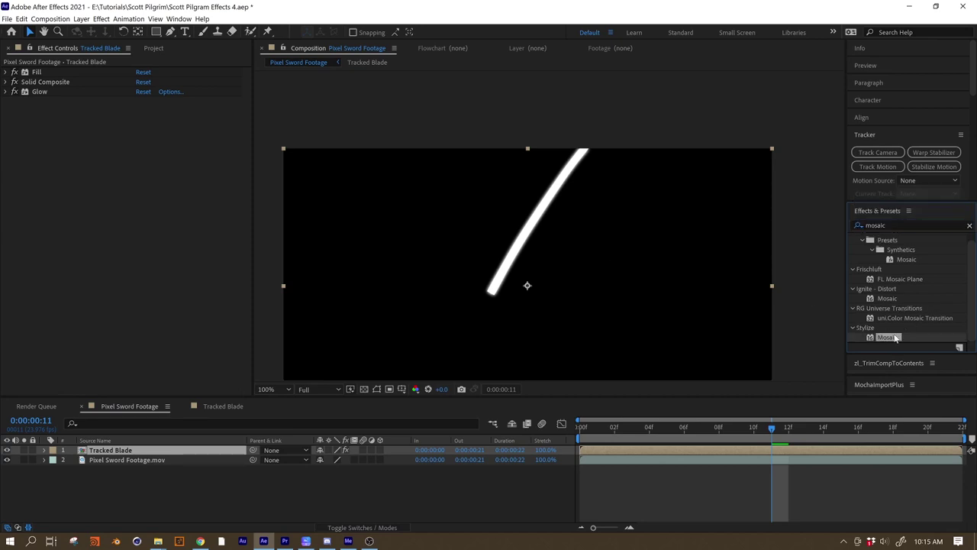
# Step: Apply Mosaic to the blade and try slider block counts, typing 90 for Vertical Blocks
pyautogui.moveTo(206, 237); pyautogui.dragTo(214, 237)
pyautogui.moveTo(518, 267); pyautogui.dragTo(504, 203)
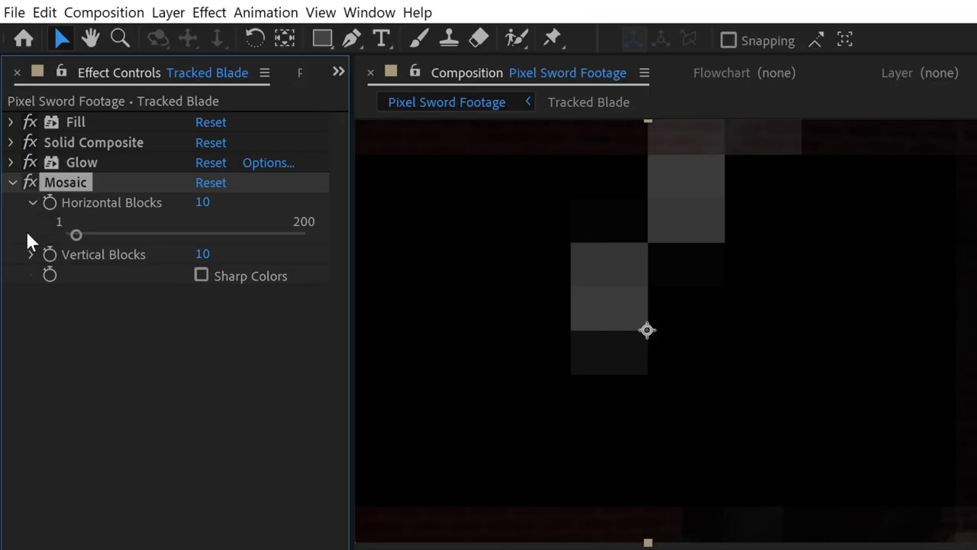
pyautogui.moveTo(67, 239); pyautogui.dragTo(133, 235)
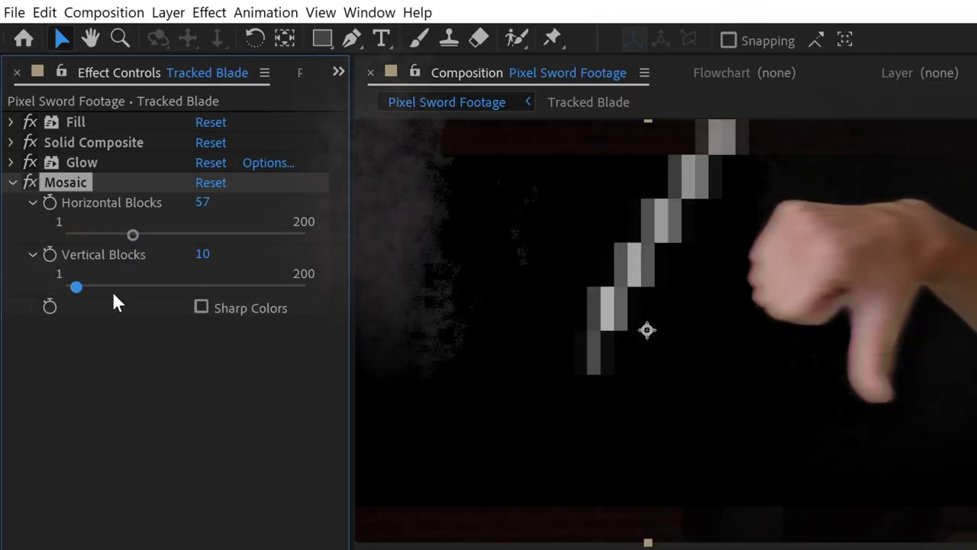
pyautogui.moveTo(111, 288)
pyautogui.mouseDown()
pyautogui.moveTo(137, 287)
pyautogui.moveTo(102, 288)
pyautogui.mouseUp()
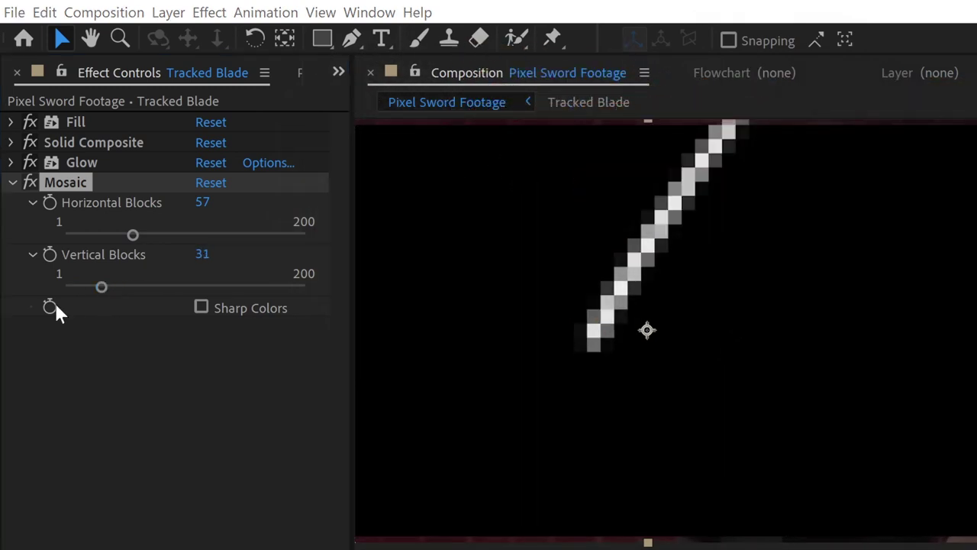
pyautogui.click(202, 203)
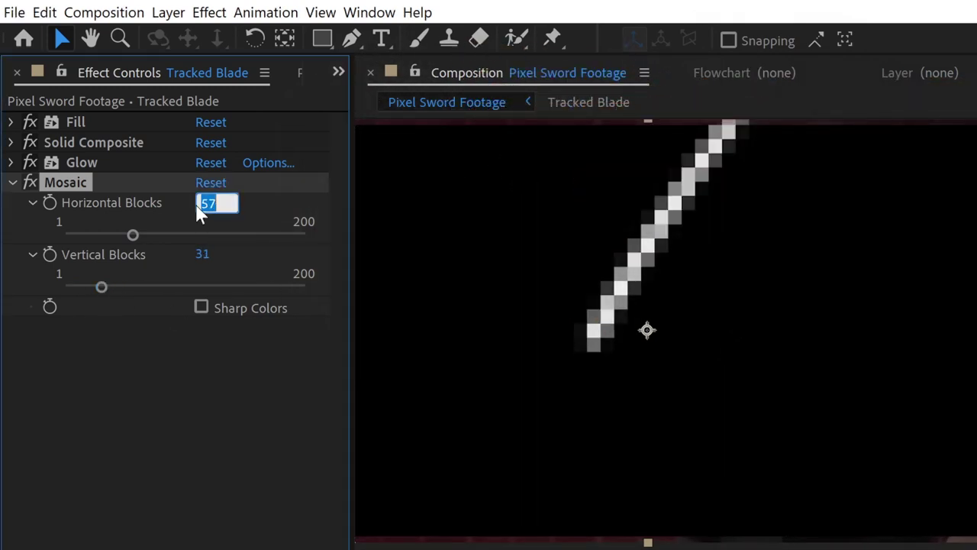
pyautogui.click(203, 255)
pyautogui.write('90')
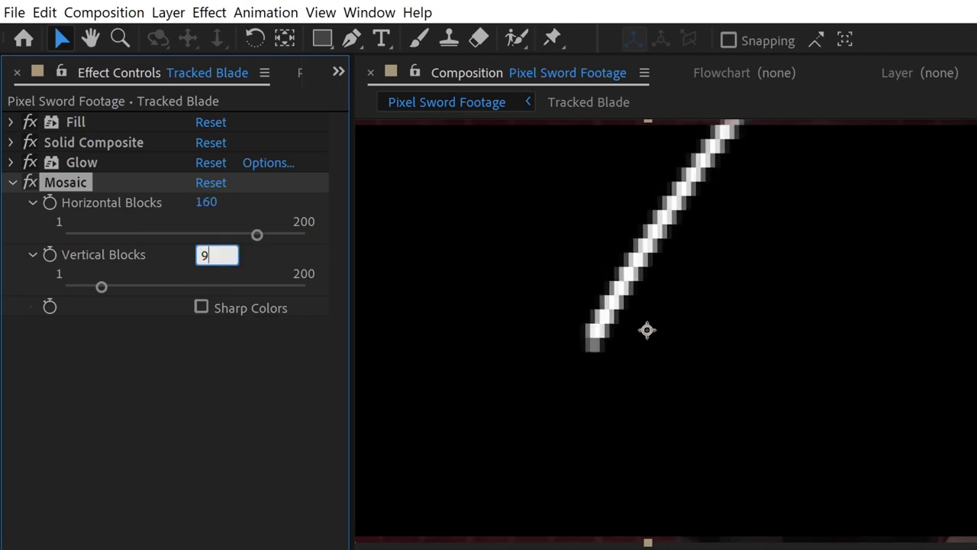
pyautogui.click(192, 406)
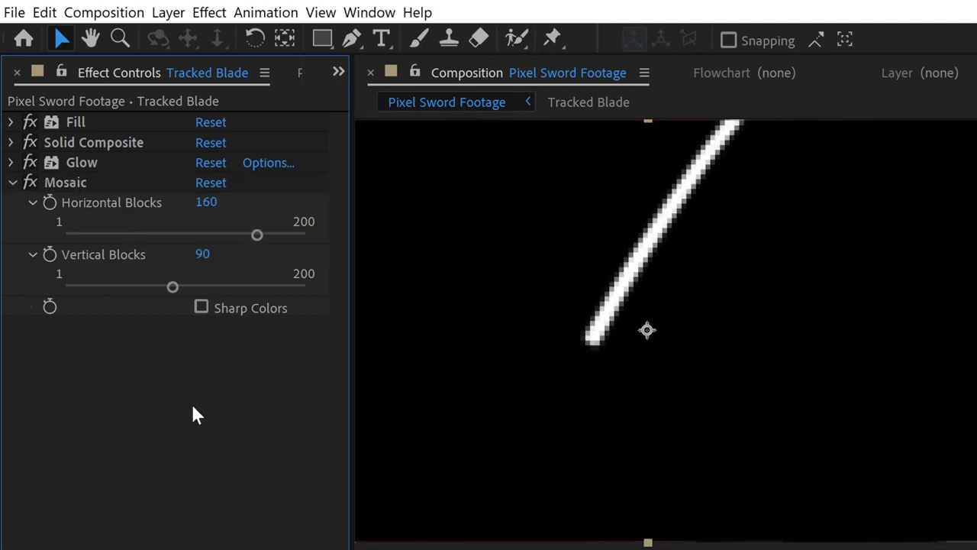
pyautogui.click(31, 203)
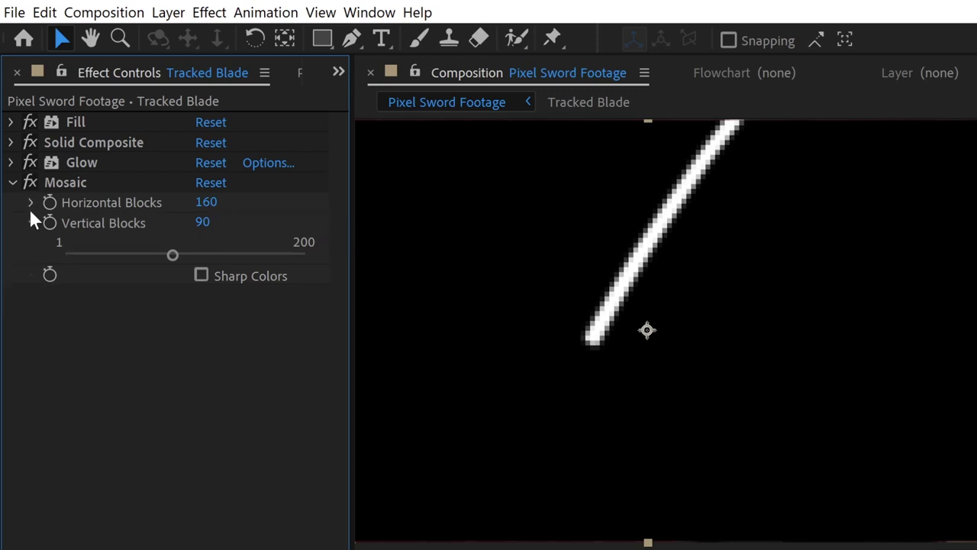
pyautogui.click(32, 223)
# Step: Rework the Mosaic block counts with typed expressions: 180, halving, then multiplying by ten
pyautogui.click(223, 202)
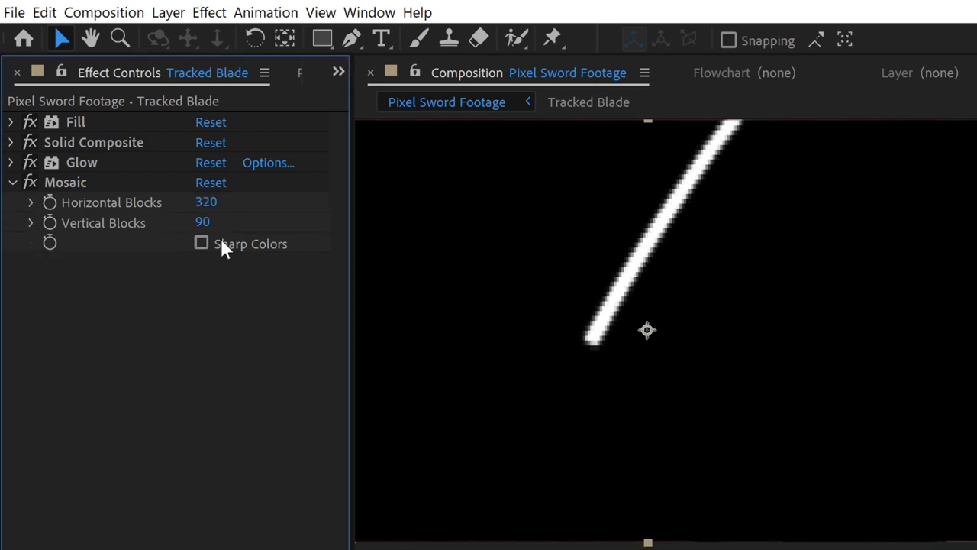
pyautogui.write('180')
pyautogui.click(233, 396)
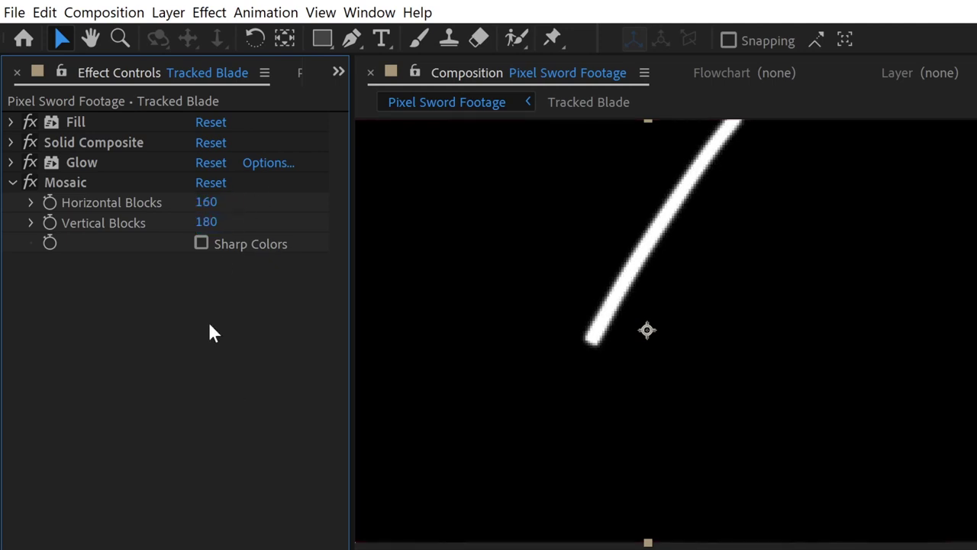
pyautogui.write('2')
pyautogui.click(239, 328)
pyautogui.write('/2')
pyautogui.press('Return')
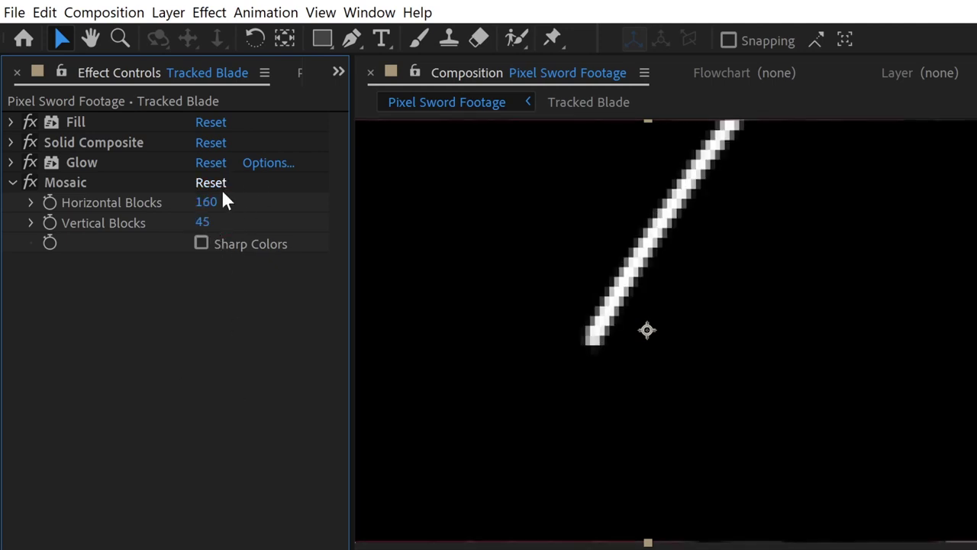
pyautogui.write('2')
pyautogui.press('Return')
pyautogui.write('10')
pyautogui.press('Tab')
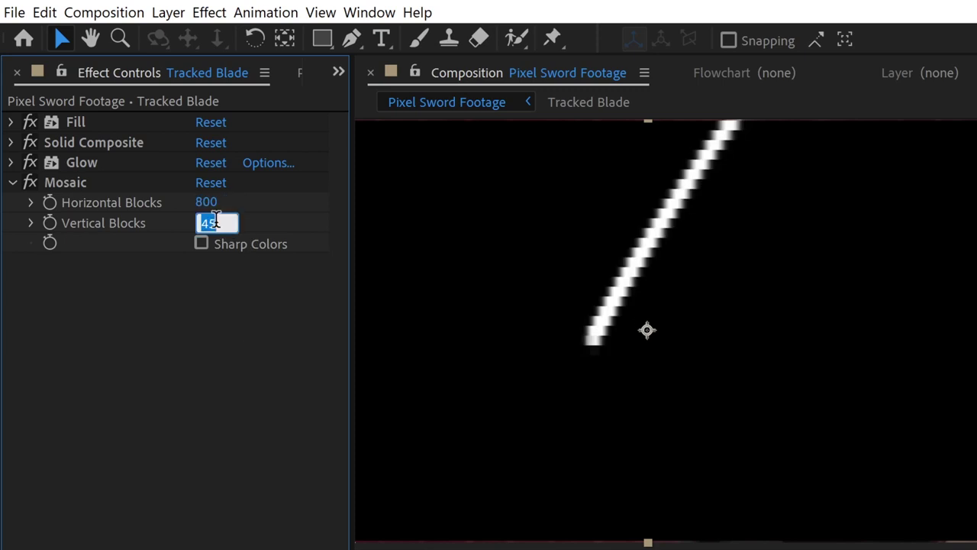
pyautogui.write('*10')
pyautogui.press('Return')
# Step: Finalize Mosaic at 240 horizontal by 138 vertical blocks using /20, *3 and *2 expressions
pyautogui.click(221, 223)
pyautogui.write('/')
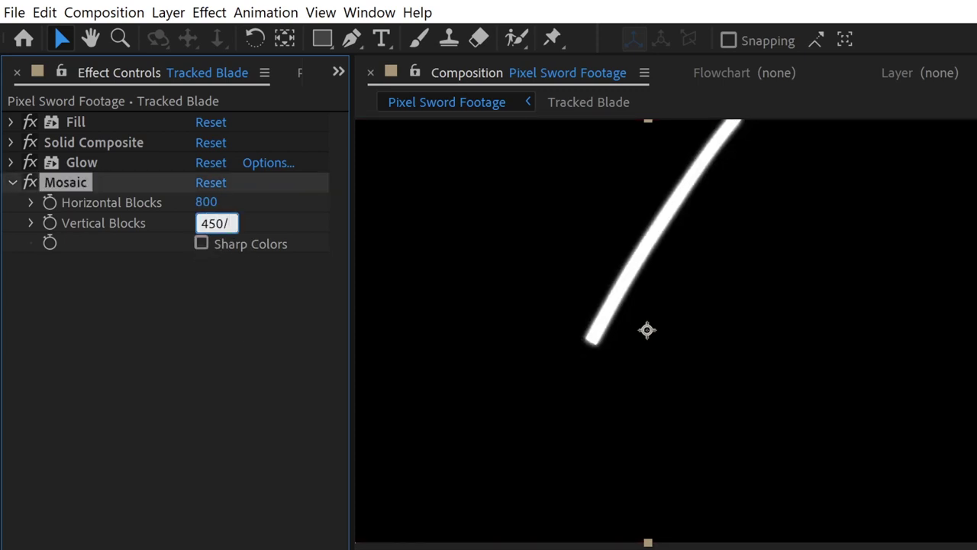
pyautogui.write('20')
pyautogui.click(206, 203)
pyautogui.write('/20')
pyautogui.press('Return')
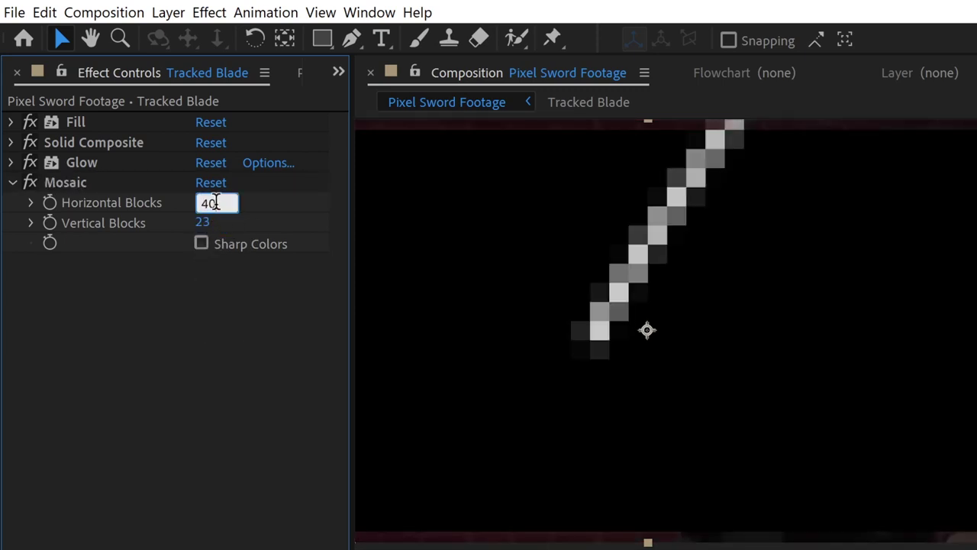
pyautogui.write('*3')
pyautogui.click(218, 223)
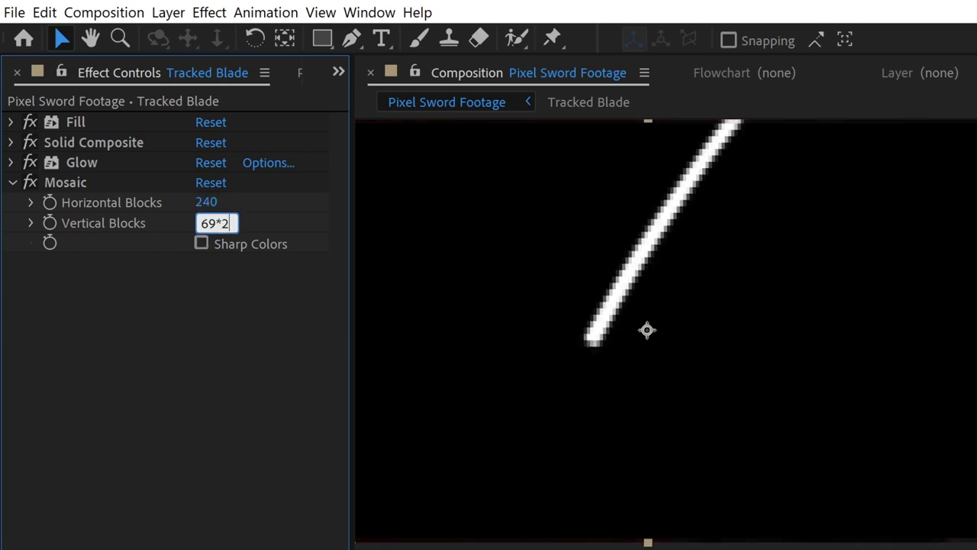
pyautogui.write('*2')
pyautogui.press('Return')
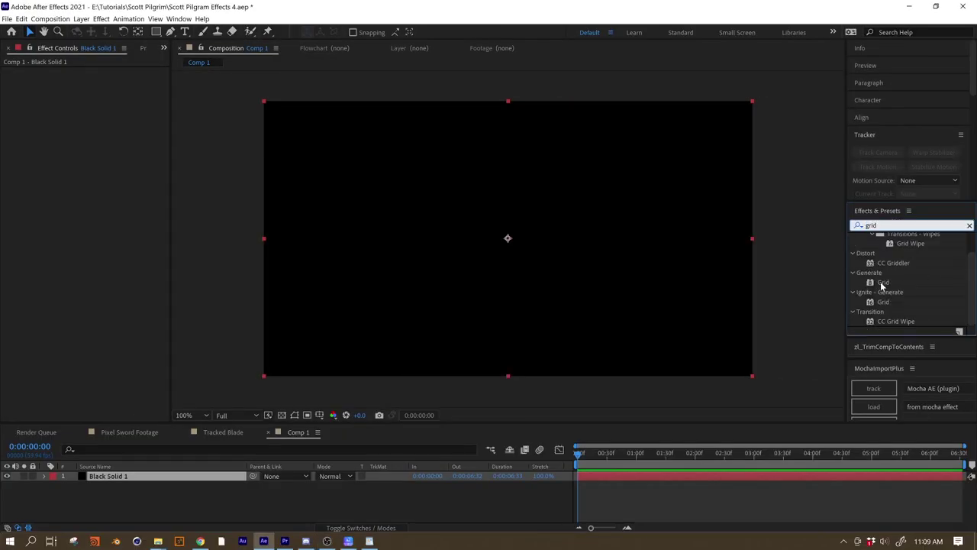
# Step: Apply Grid to the black solid with Size From set to Width Slider and adjust the width
pyautogui.moveTo(881, 282); pyautogui.dragTo(506, 231)
pyautogui.moveTo(173, 149); pyautogui.dragTo(224, 137)
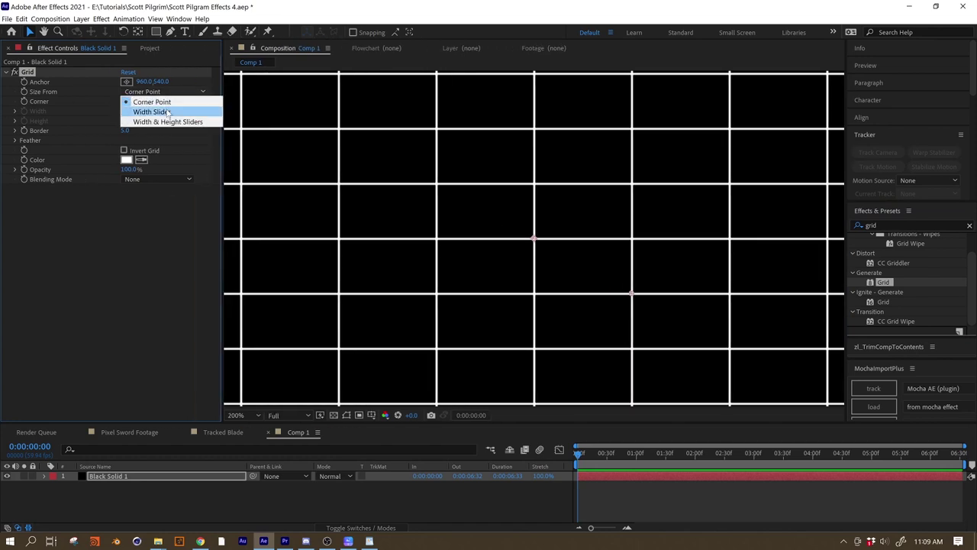
pyautogui.click(167, 112)
pyautogui.click(14, 111)
pyautogui.moveTo(61, 126); pyautogui.dragTo(88, 131)
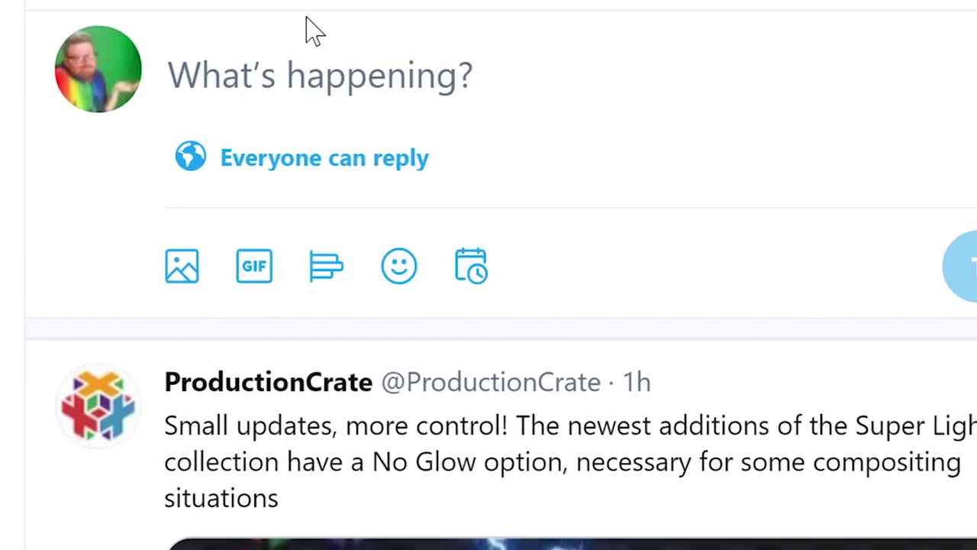
pyautogui.write('Hey @Adobe')
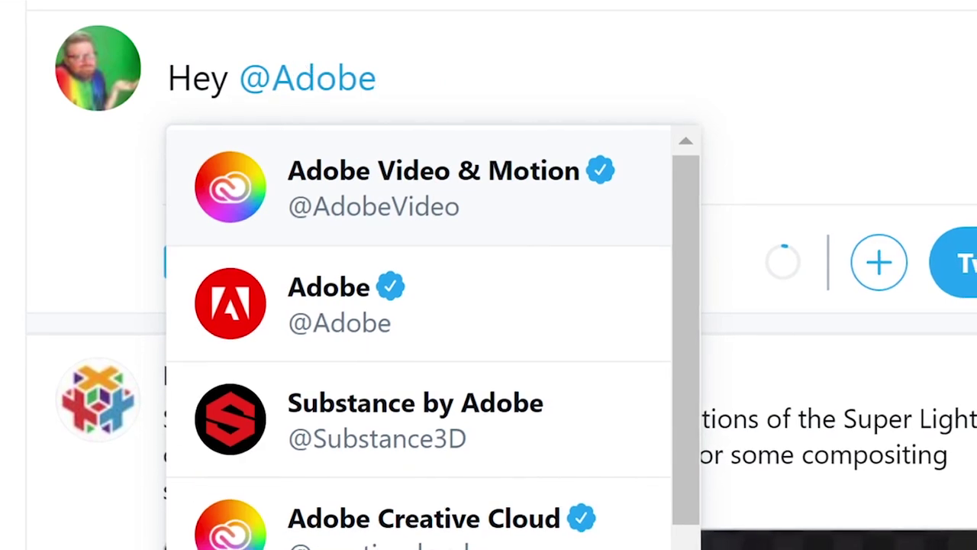
pyautogui.press('Return')
pyautogui.write("We're lookin at YOU")
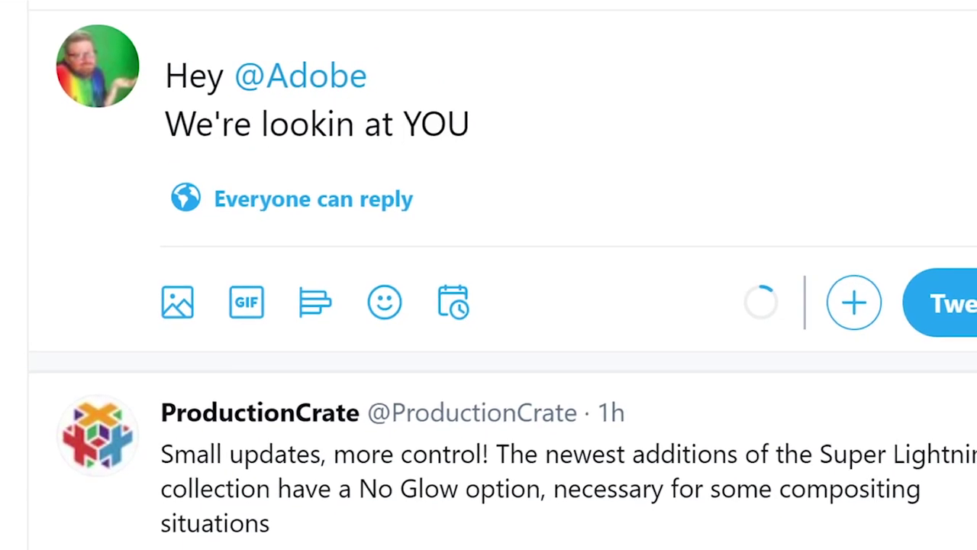
pyautogui.write('!')
pyautogui.press('Return')
# Step: Add the hashtag #UpdateTheChange with a fist emoji and post the tweet
pyautogui.write('#u')
pyautogui.press('BackSpace')
pyautogui.write('ChangeThe')
pyautogui.press('BackSpace')
pyautogui.press('BackSpace')
pyautogui.press('BackSpace')
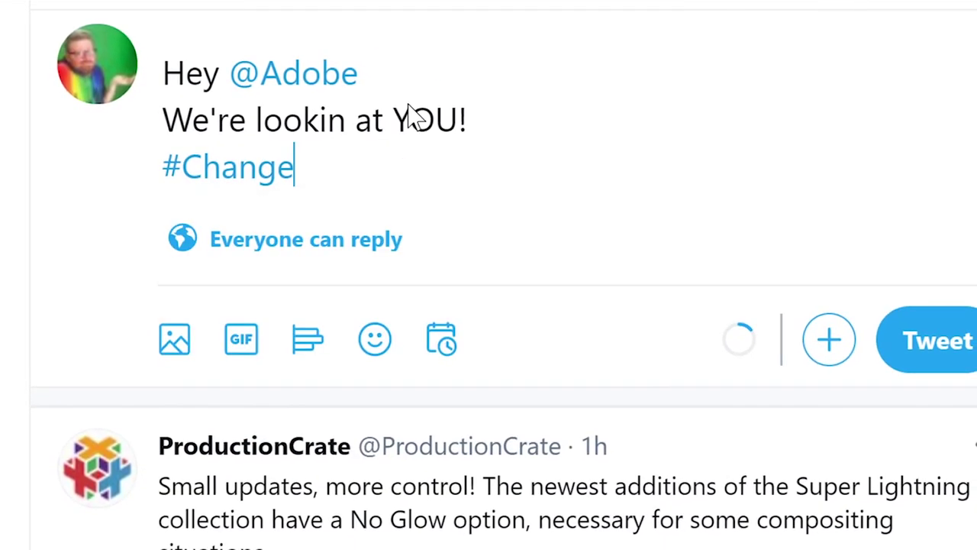
pyautogui.press('BackSpace')
pyautogui.press('BackSpace')
pyautogui.press('BackSpace')
pyautogui.press('BackSpace')
pyautogui.press('BackSpace')
pyautogui.press('BackSpace')
pyautogui.write('Up')
pyautogui.press('BackSpace')
pyautogui.press('BackSpace')
pyautogui.write('Chang')
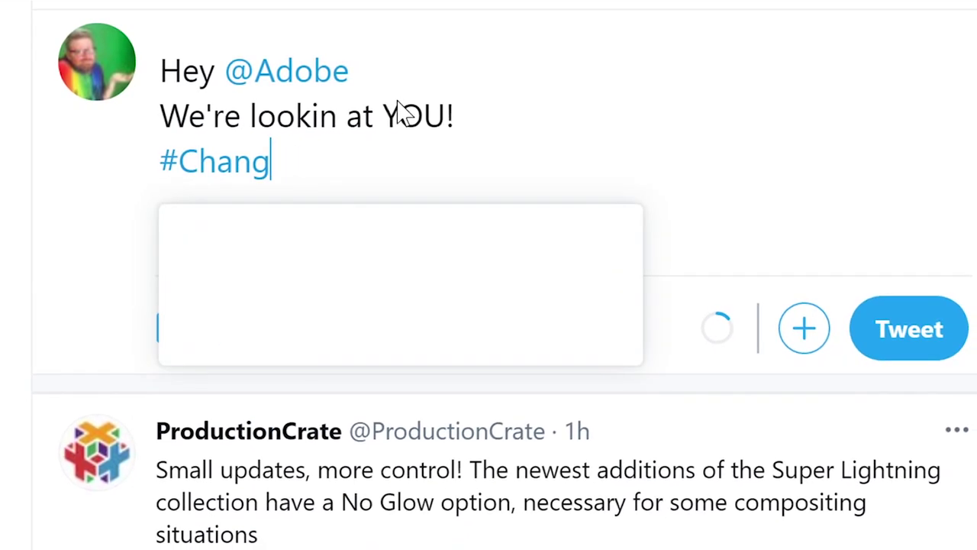
pyautogui.press('BackSpace')
pyautogui.press('BackSpace')
pyautogui.press('BackSpace')
pyautogui.press('BackSpace')
pyautogui.press('BackSpace')
pyautogui.write('UpdateTheChange ✊')
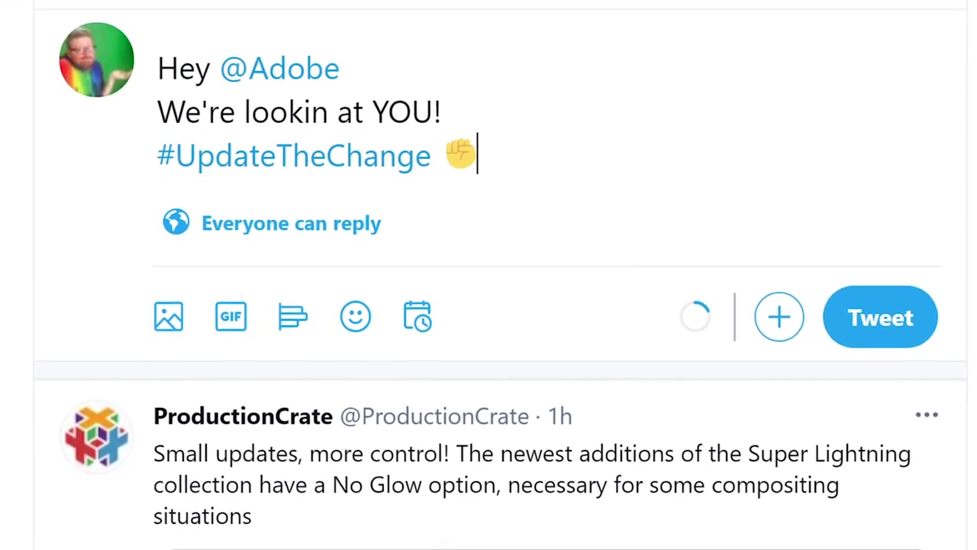
pyautogui.click(878, 319)
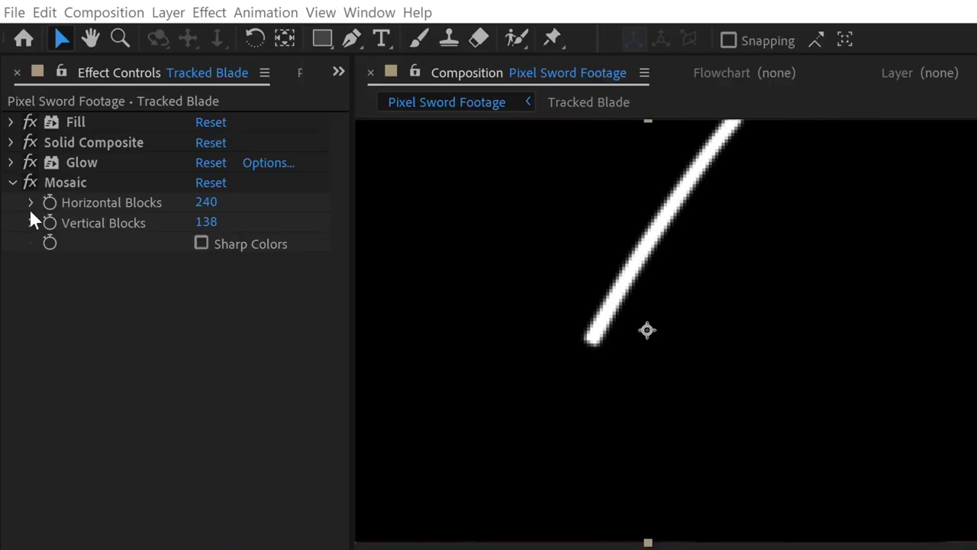
# Step: Drag Mosaic's Horizontal Blocks to 200 and Vertical Blocks to 114 on Tracked Blade
pyautogui.click(32, 202)
pyautogui.click(33, 255)
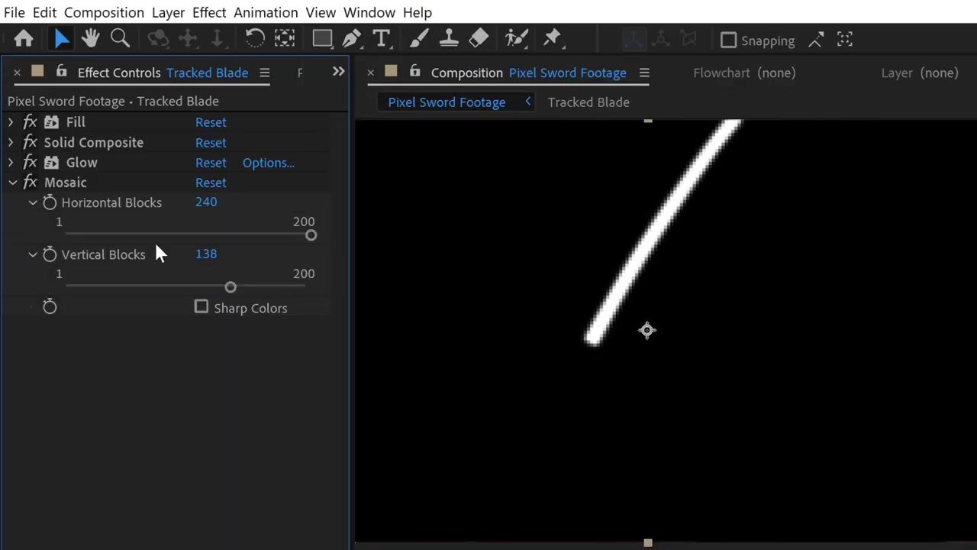
pyautogui.moveTo(206, 202); pyautogui.dragTo(236, 204)
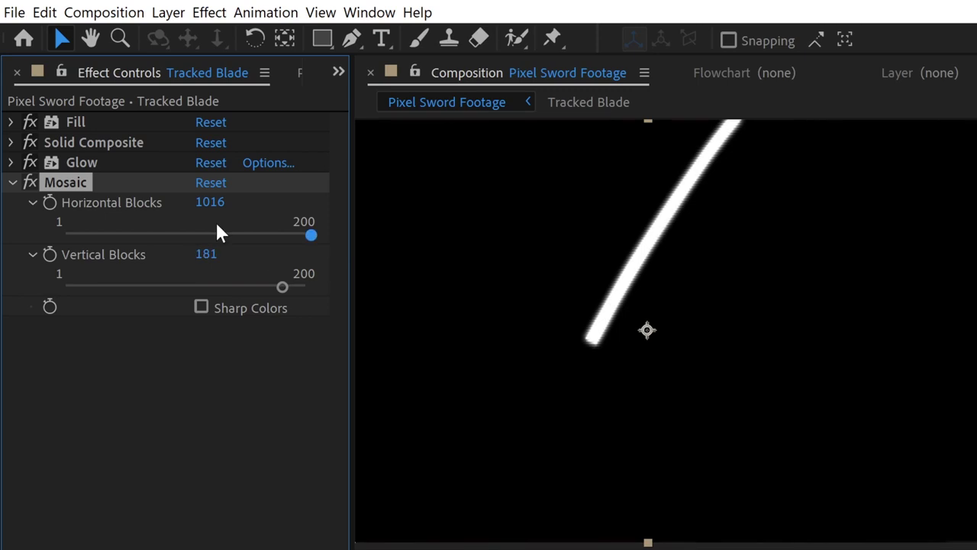
pyautogui.moveTo(200, 291); pyautogui.dragTo(210, 292)
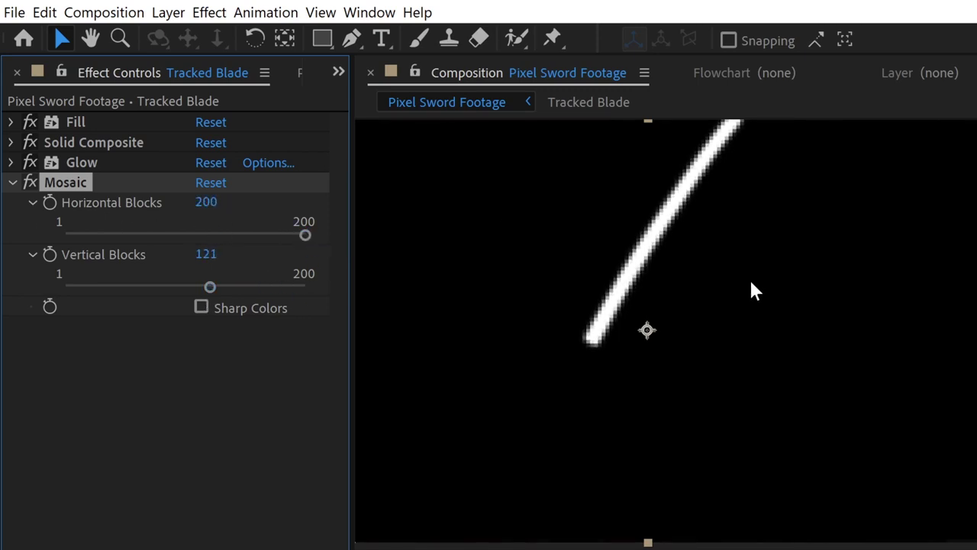
pyautogui.scroll(1, 750, 288)
pyautogui.moveTo(304, 235); pyautogui.dragTo(295, 235)
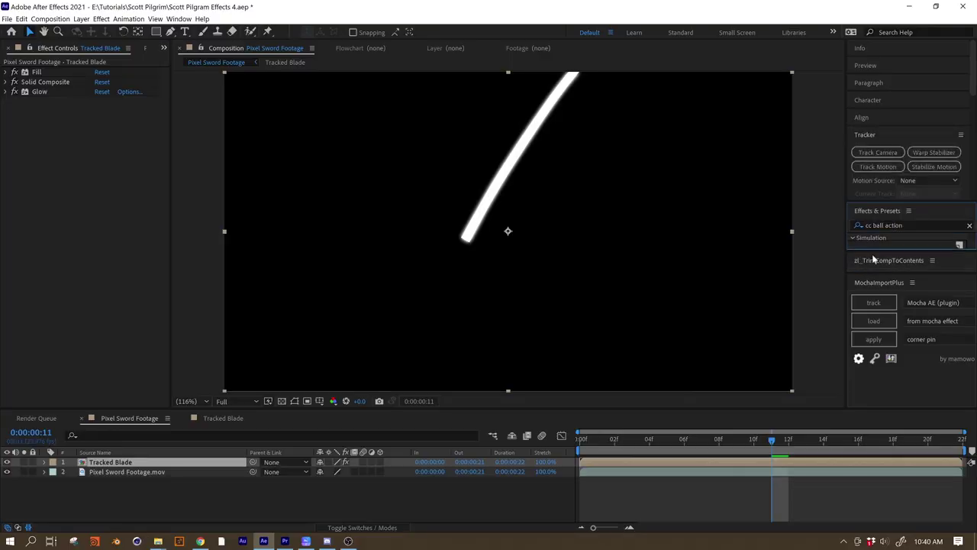
# Step: Try CC Ball Action, set Mosaic to 320 horizontal blocks, tint Tritone highlights blue, and duplicate the layer
pyautogui.moveTo(872, 249); pyautogui.dragTo(573, 164)
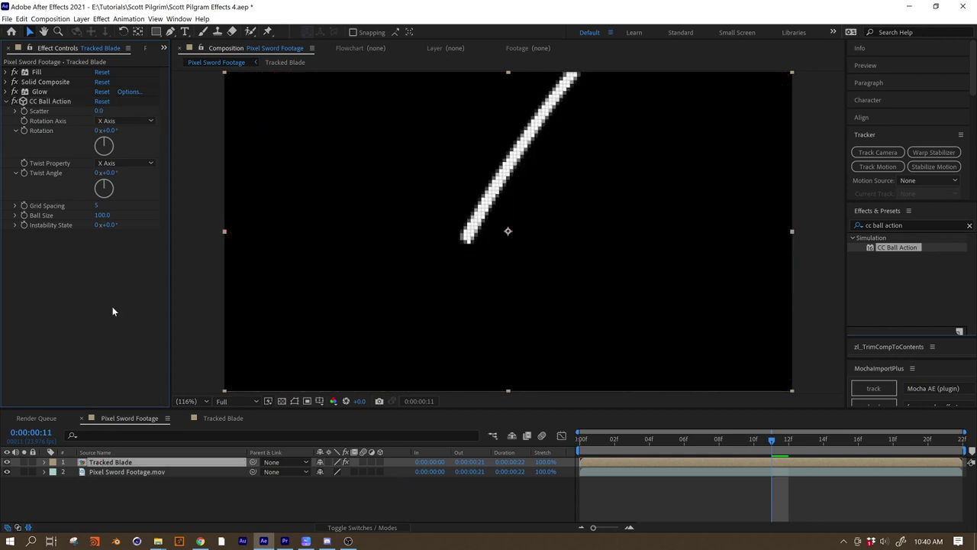
pyautogui.scroll(2, 558, 165)
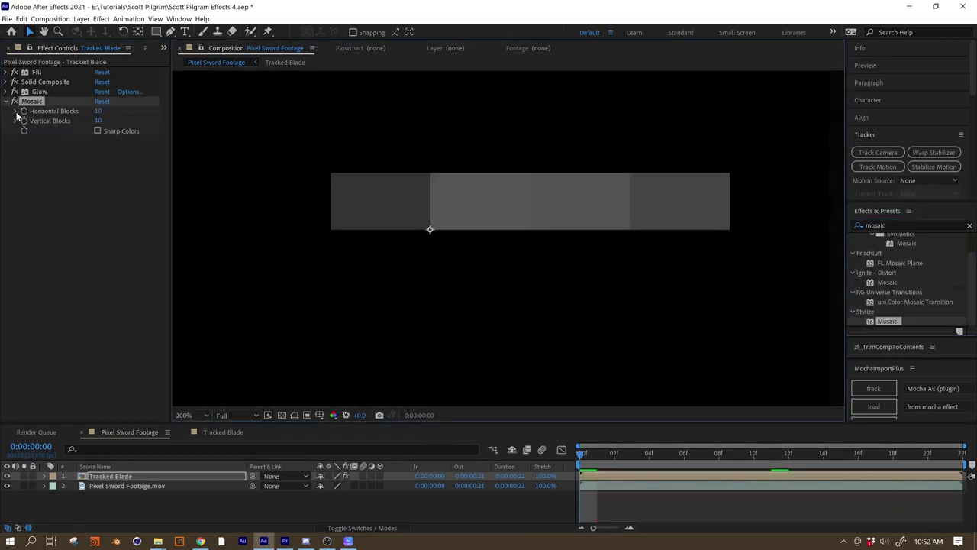
pyautogui.write('320')
pyautogui.press('Tab')
pyautogui.write('90')
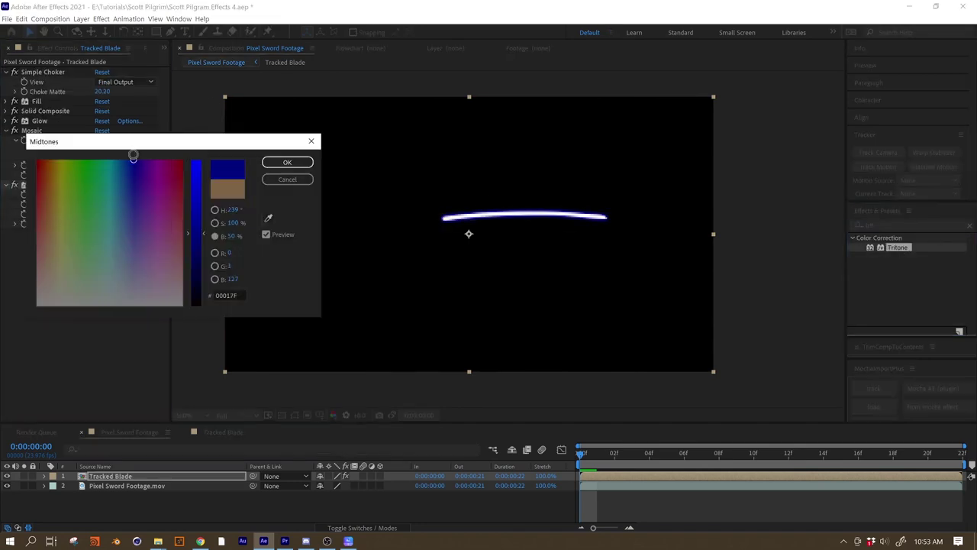
pyautogui.click(119, 154)
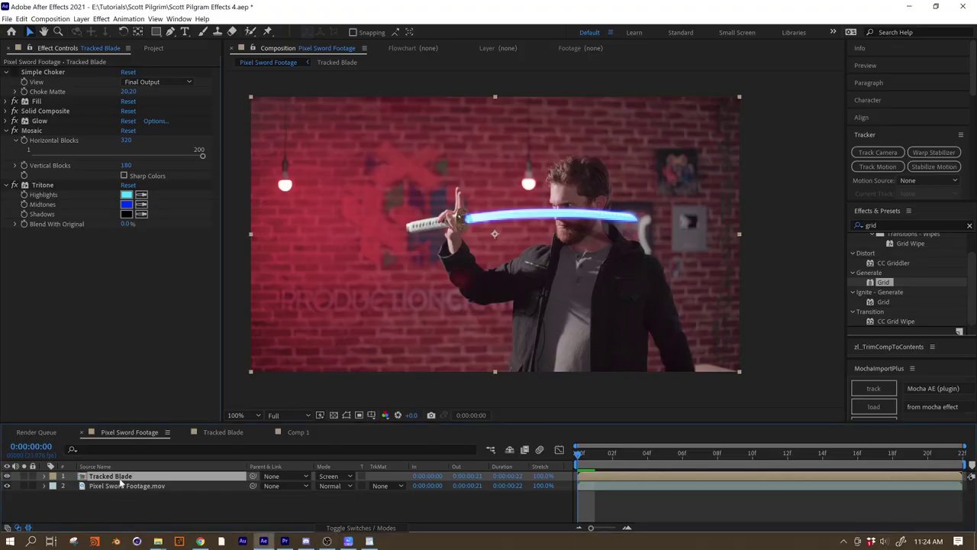
pyautogui.hotkey('ctrl', 'd')
# Step: Strip all effects from the duplicate Tracked Blade and apply Echo to it
pyautogui.hotkey('ctrl', 'shift', 'e')
pyautogui.click(25, 476)
pyautogui.write('echo')
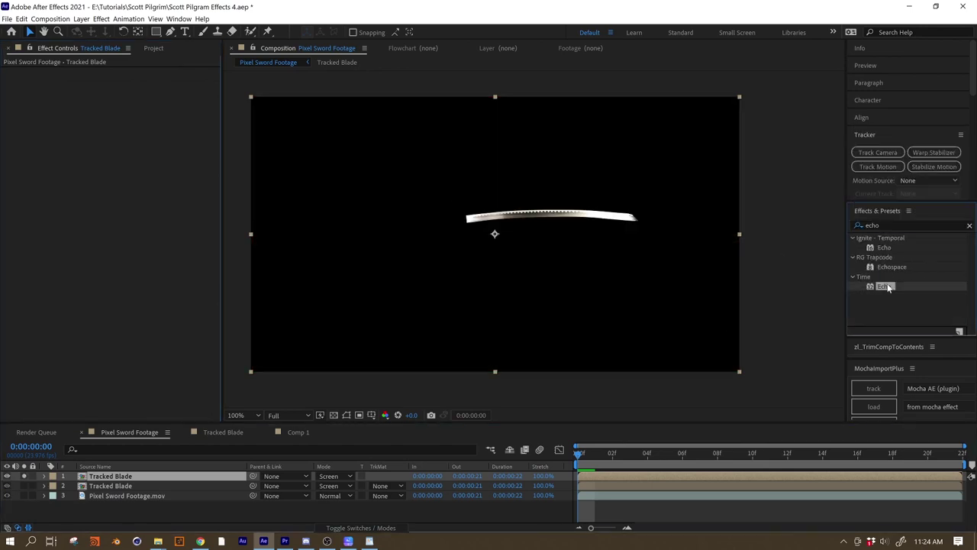
pyautogui.doubleClick(884, 286)
pyautogui.scroll(2, 596, 187)
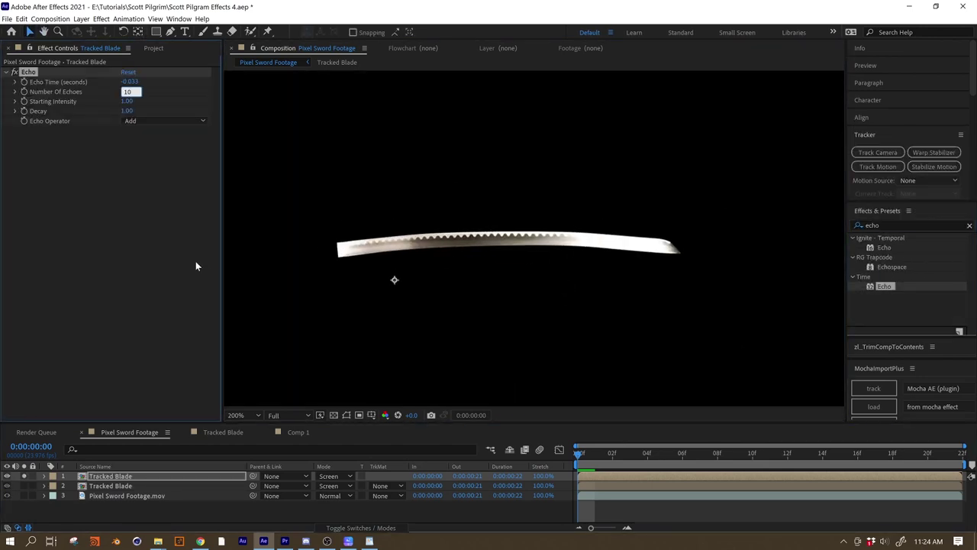
pyautogui.click(15, 82)
pyautogui.press('space')
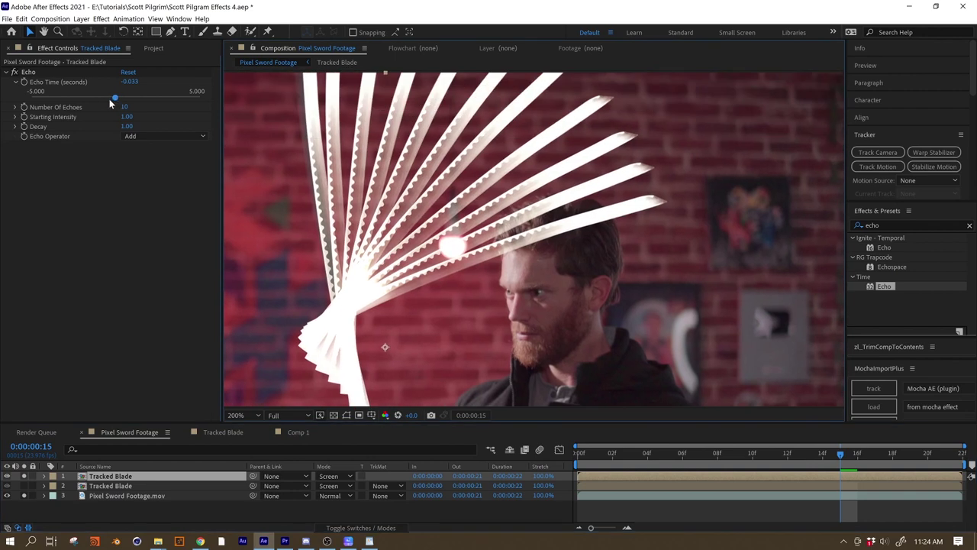
# Step: Set Echo Time to -0.005, Number of Echoes to 30 and Decay to 0.91
pyautogui.click(109, 99)
pyautogui.click(130, 81)
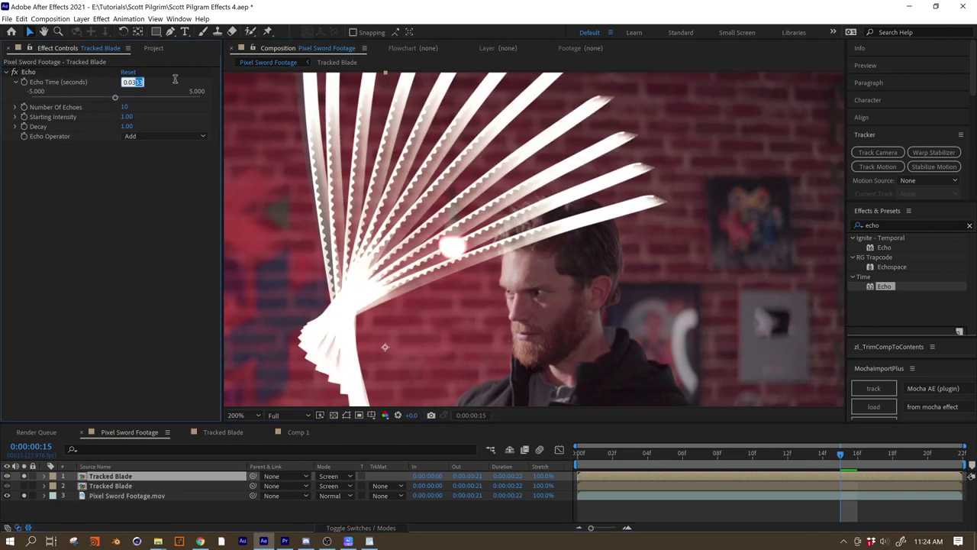
pyautogui.write('-0.03')
pyautogui.press('Return')
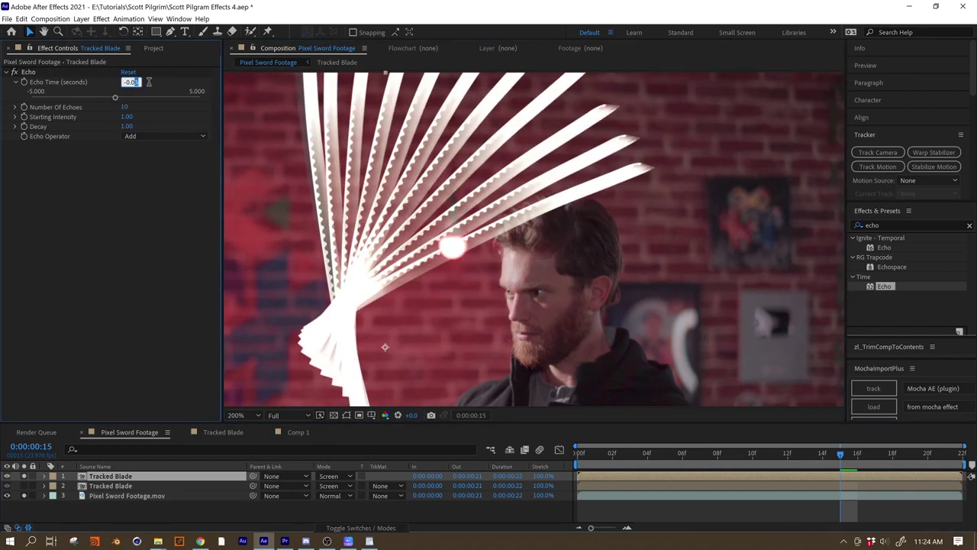
pyautogui.write('-0.02')
pyautogui.press('Return')
pyautogui.write('-0.005')
pyautogui.press('Tab')
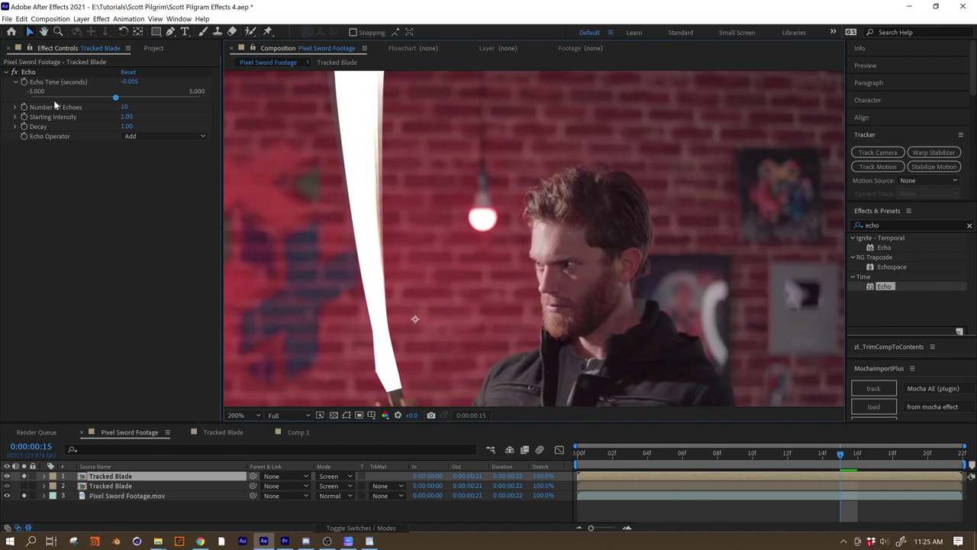
pyautogui.write('30')
pyautogui.press('Return')
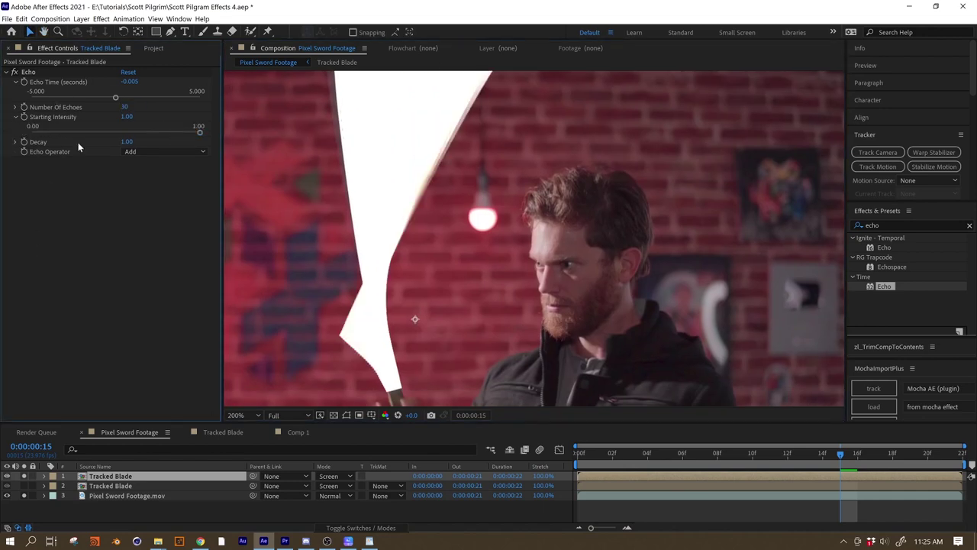
pyautogui.moveTo(189, 159); pyautogui.dragTo(184, 158)
pyautogui.press('/')
# Step: At frame 13, refine Echo Time to -0.013 and raise the echo count to 42 to widen the fan
pyautogui.click(579, 462)
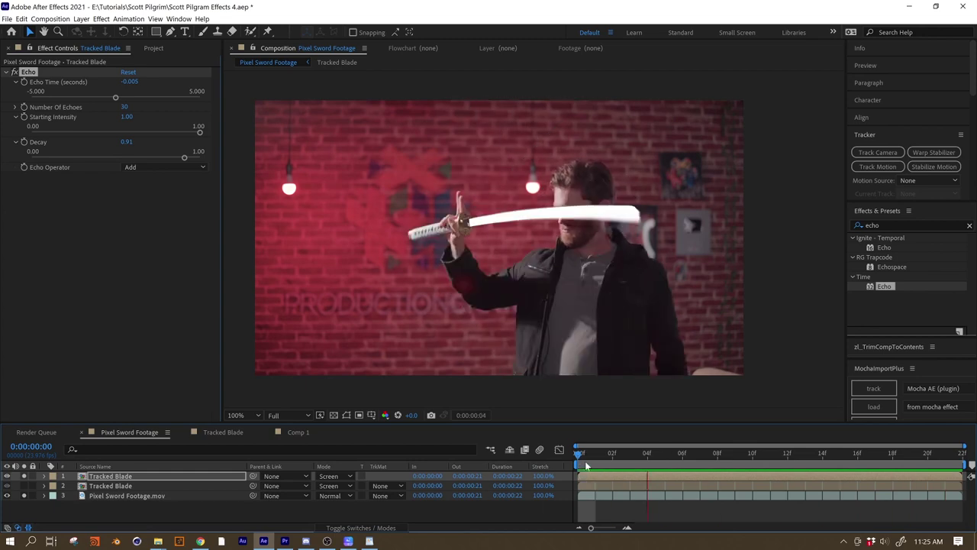
pyautogui.moveTo(724, 454); pyautogui.dragTo(805, 454)
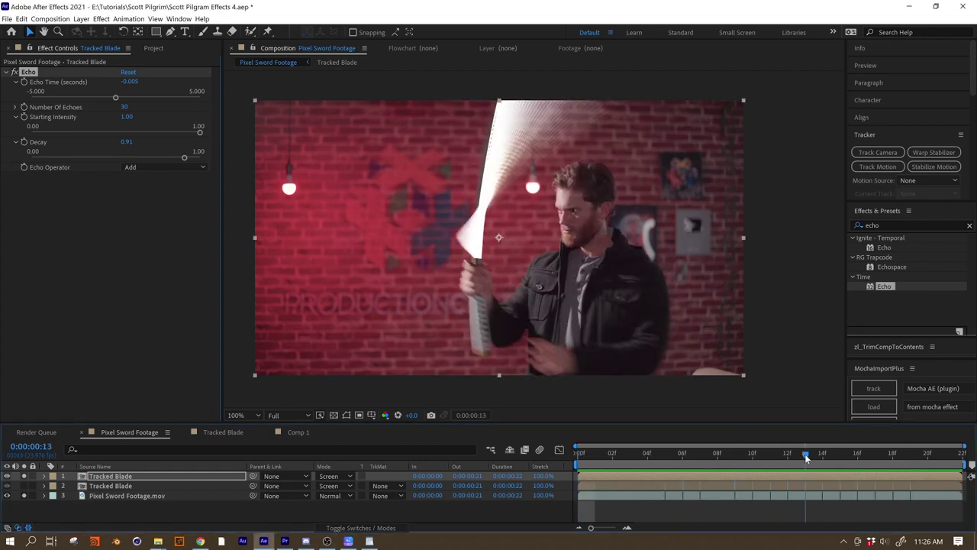
pyautogui.click(108, 316)
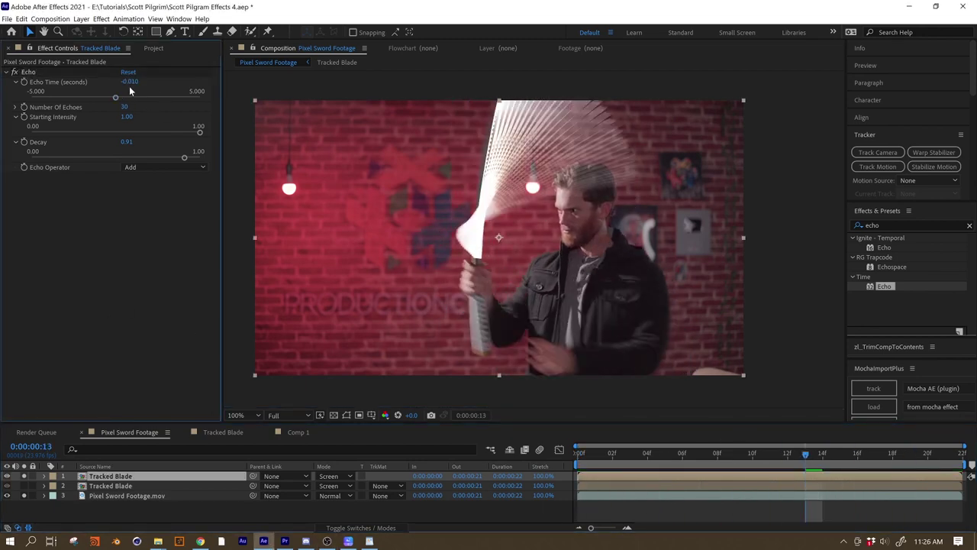
pyautogui.press('Return')
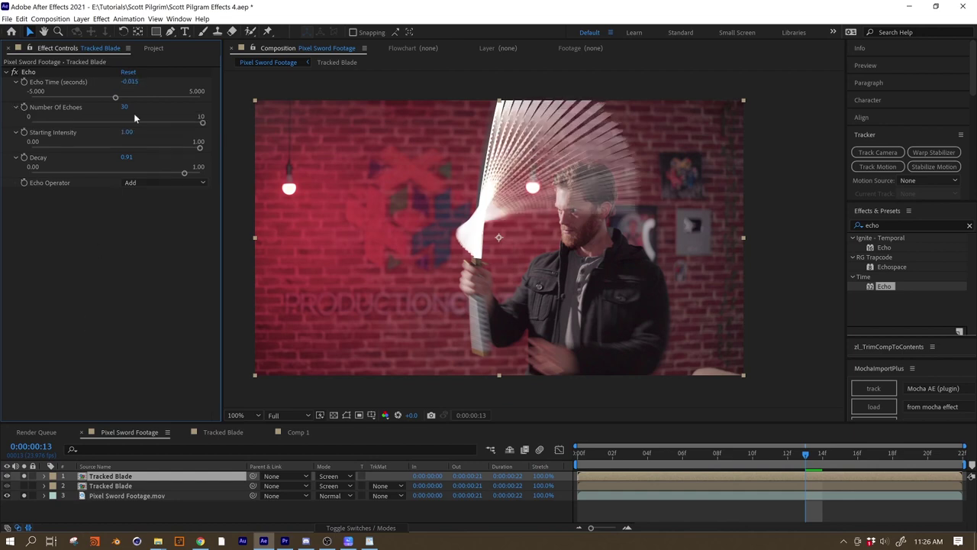
pyautogui.moveTo(134, 119); pyautogui.dragTo(184, 123)
pyautogui.moveTo(124, 108); pyautogui.dragTo(157, 107)
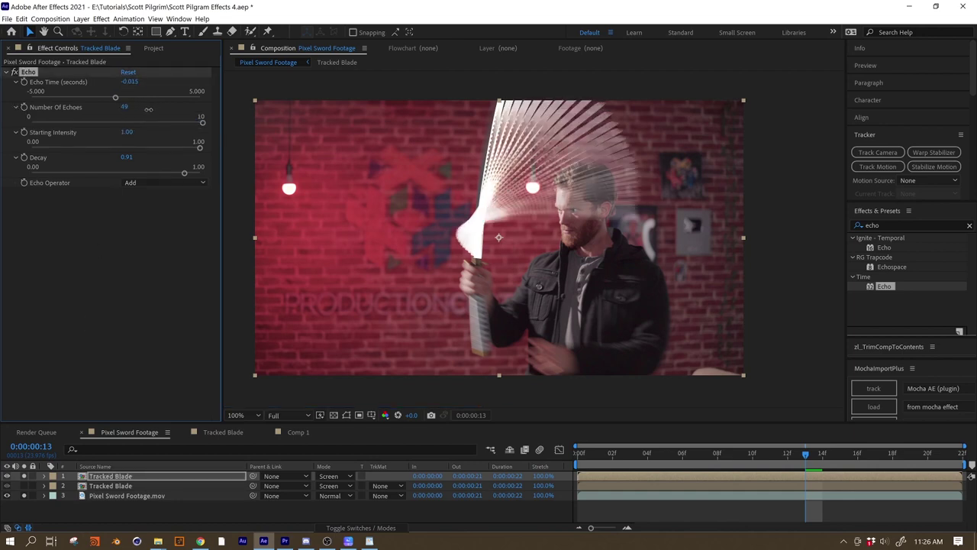
pyautogui.press('space')
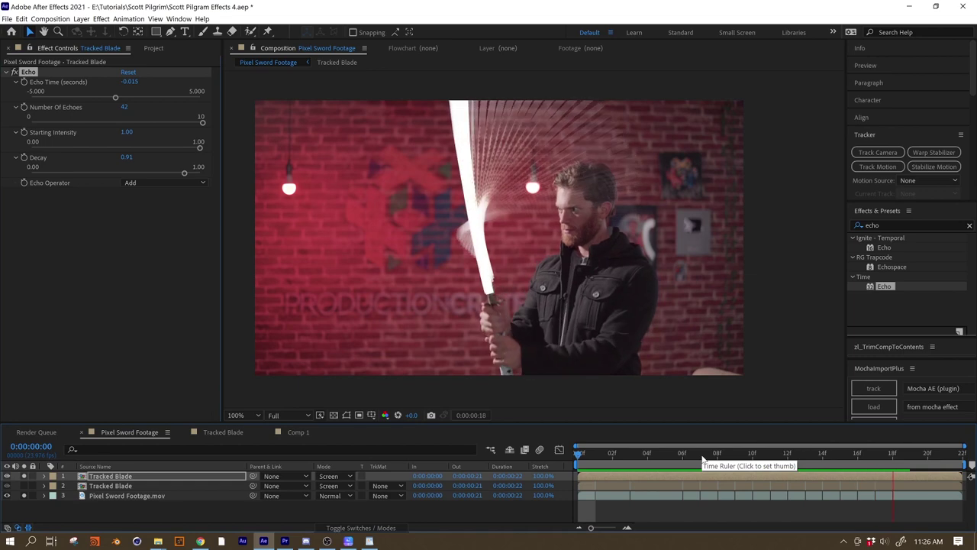
pyautogui.click(134, 82)
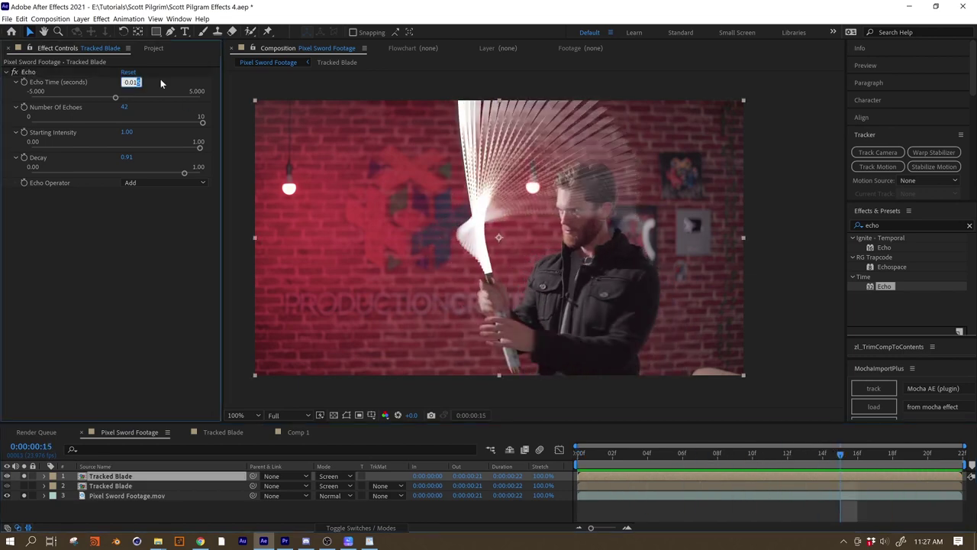
pyautogui.press('Return')
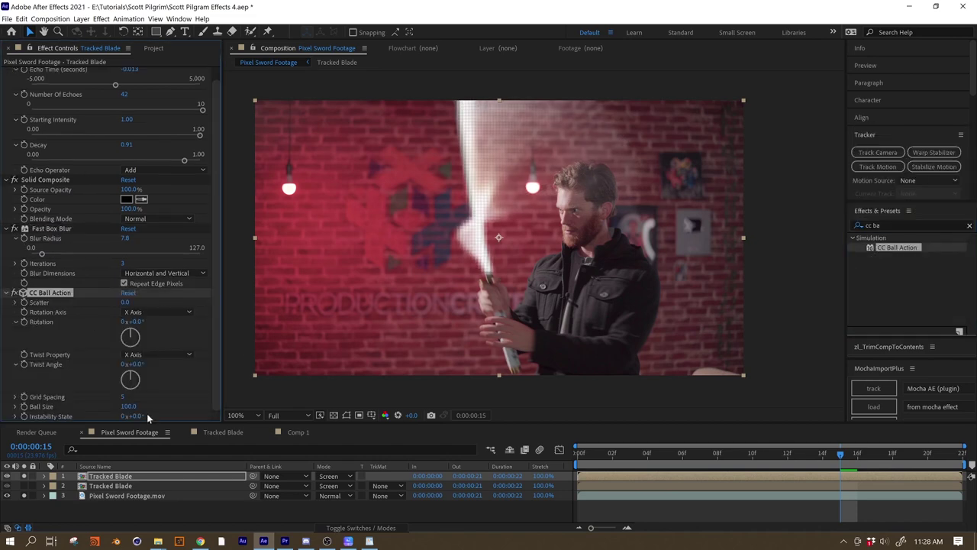
# Step: Set CC Ball Action's Ball Size to 400 and begin adding a new adjustment layer
pyautogui.click(198, 419)
pyautogui.press('space')
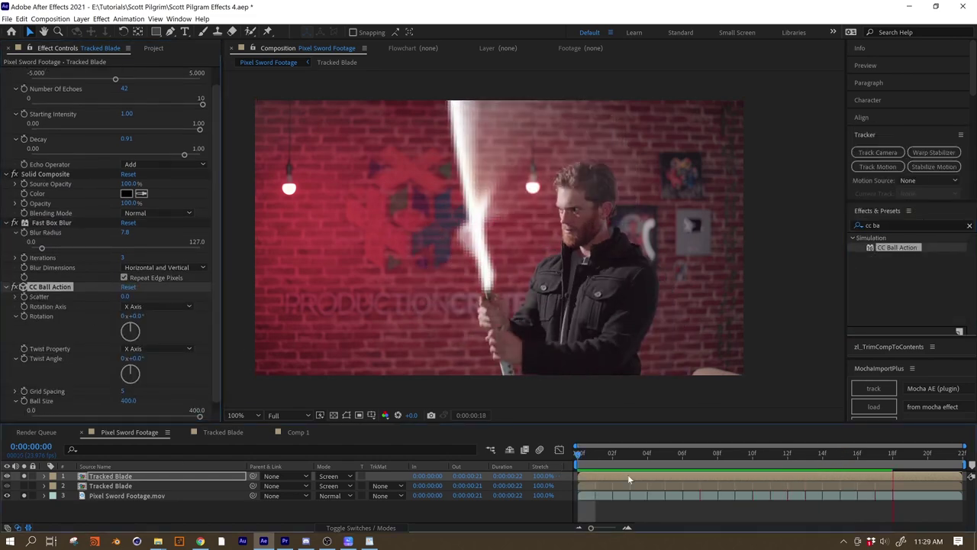
pyautogui.click(81, 18)
# Step: Add an adjustment layer below the first blade layer and set its Track Matte to Luma
pyautogui.moveTo(95, 30)
pyautogui.click(283, 89)
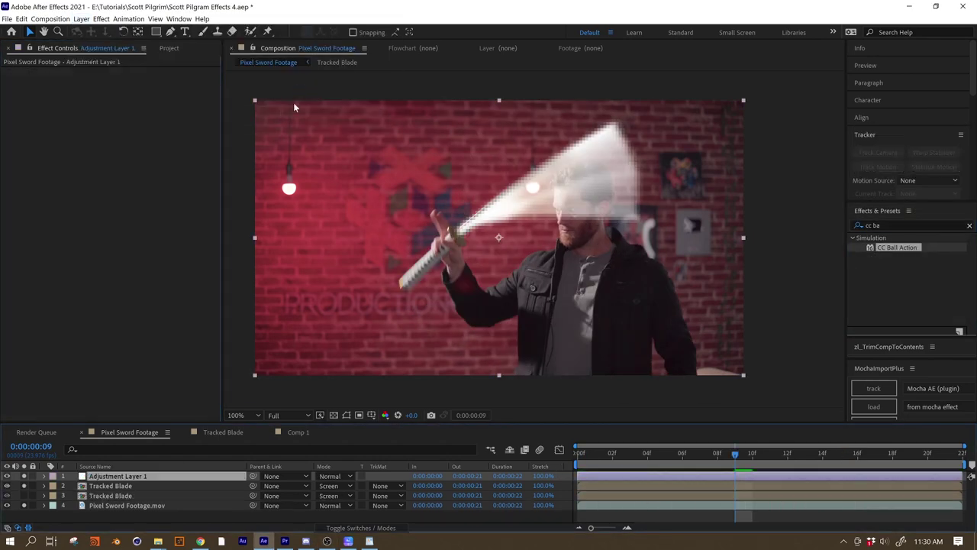
pyautogui.moveTo(117, 481); pyautogui.dragTo(117, 490)
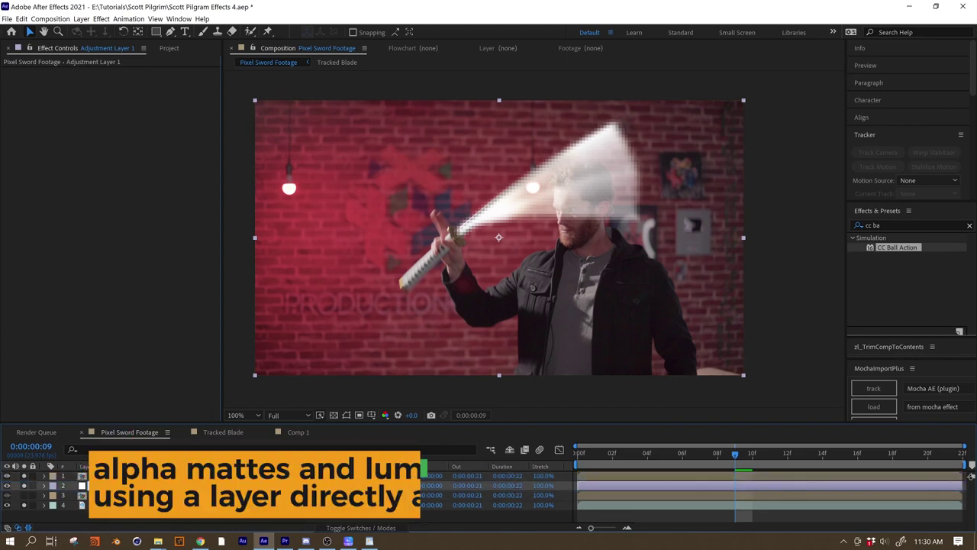
pyautogui.click(371, 485)
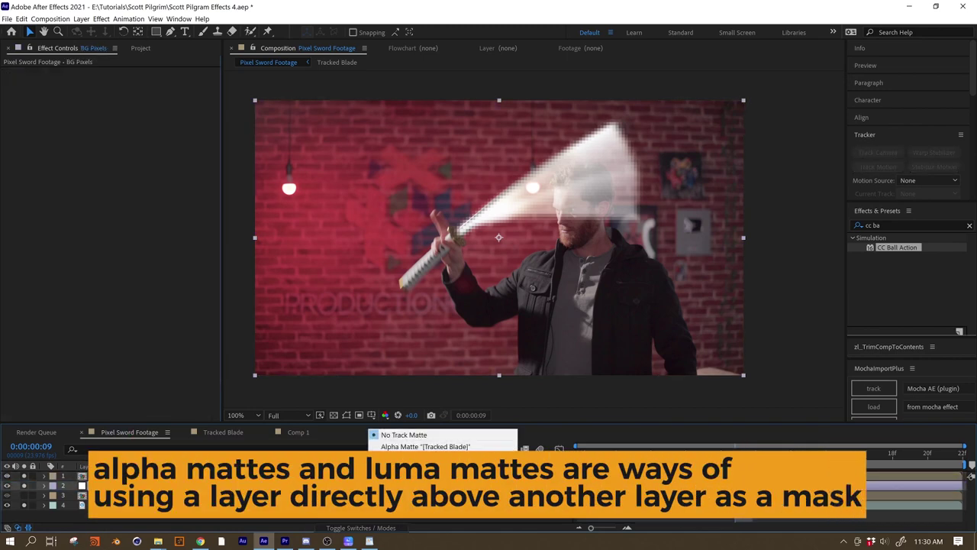
pyautogui.click(413, 448)
pyautogui.click(115, 475)
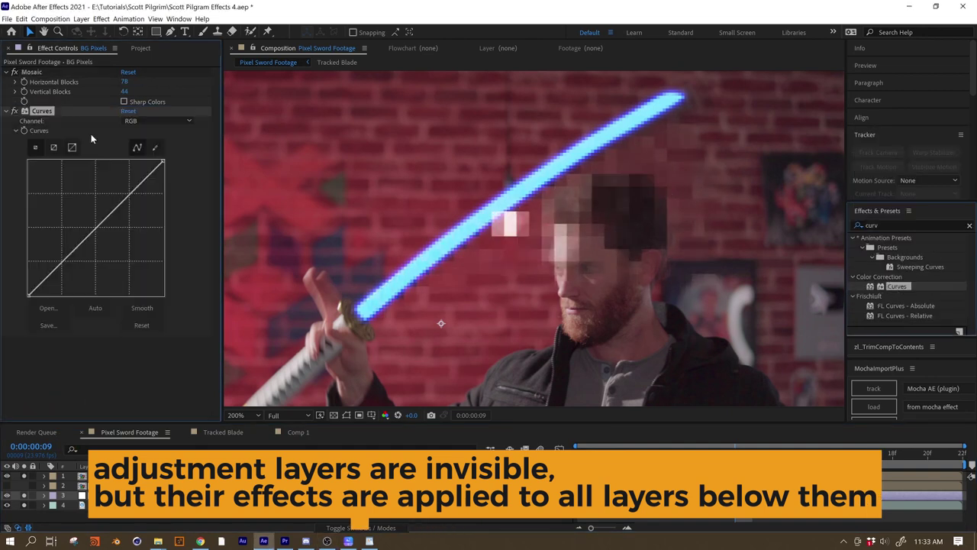
# Step: Bow the Blue channel curve upward to give BG Pixels a purple tint
pyautogui.click(157, 121)
pyautogui.click(137, 161)
pyautogui.moveTo(96, 227); pyautogui.dragTo(91, 211)
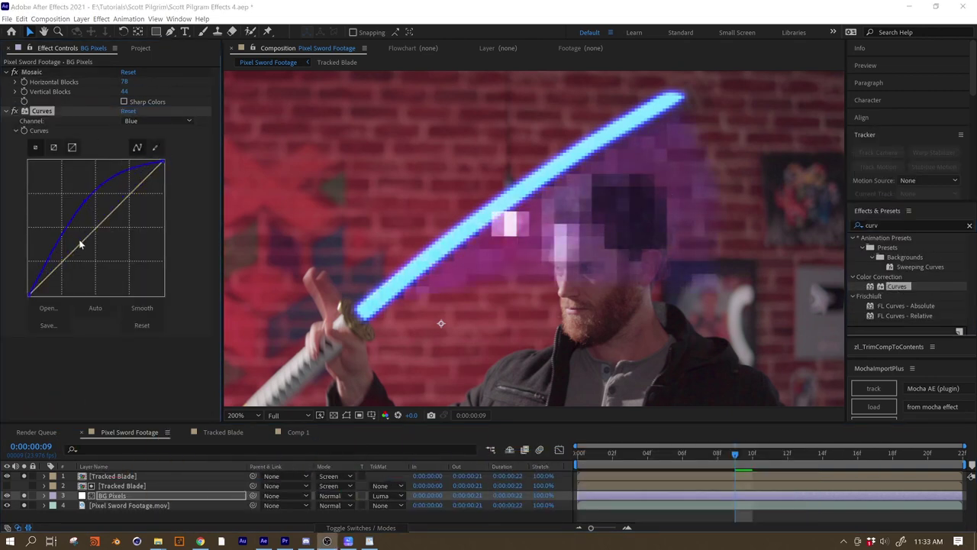
pyautogui.hotkey('ctrl', '`')
# Step: Add Noise and Posterize to BG Pixels, with Posterize at level 10 between Mosaic and Curves
pyautogui.doubleClick(901, 225)
pyautogui.write('noise')
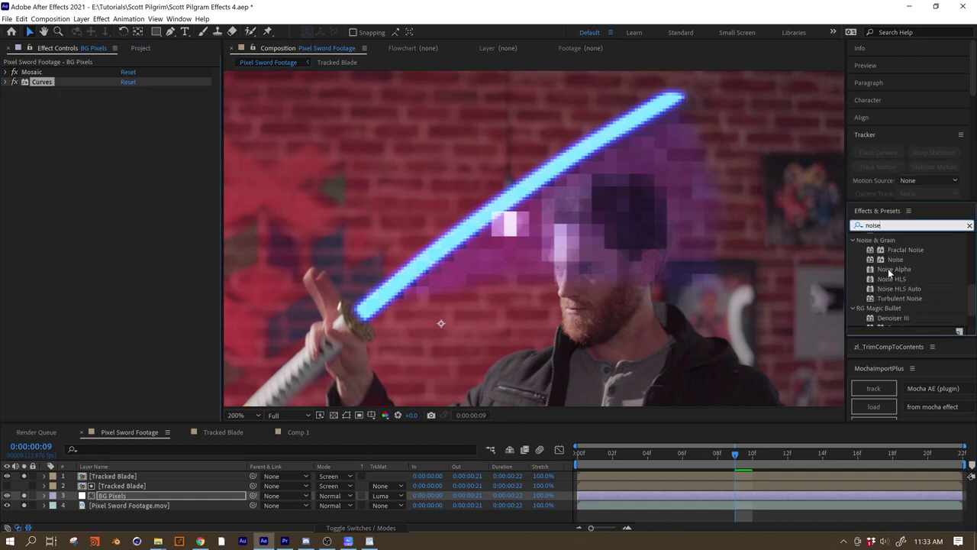
pyautogui.moveTo(894, 260); pyautogui.dragTo(22, 111)
pyautogui.doubleClick(901, 225)
pyautogui.write('poser')
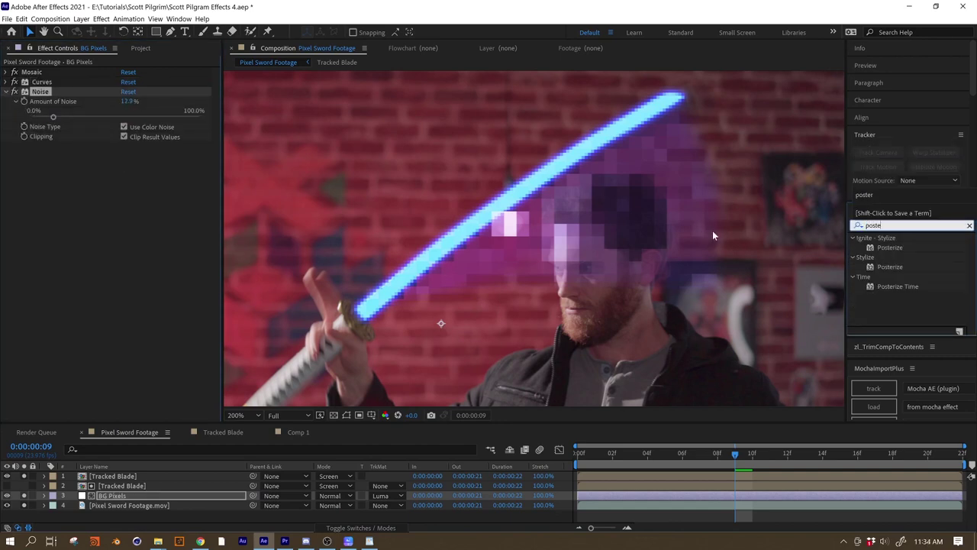
pyautogui.moveTo(889, 267); pyautogui.dragTo(97, 209)
pyautogui.moveTo(55, 89); pyautogui.dragTo(55, 79)
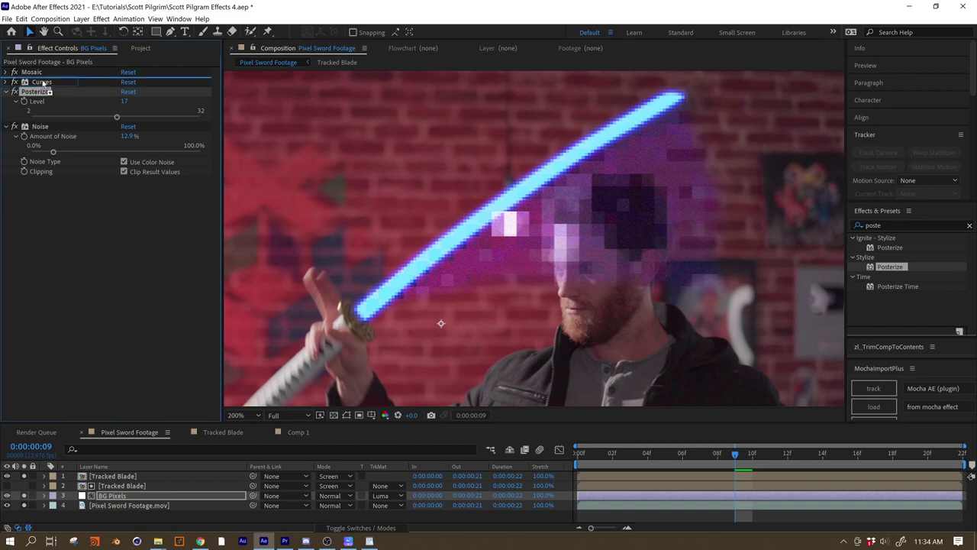
pyautogui.click(75, 108)
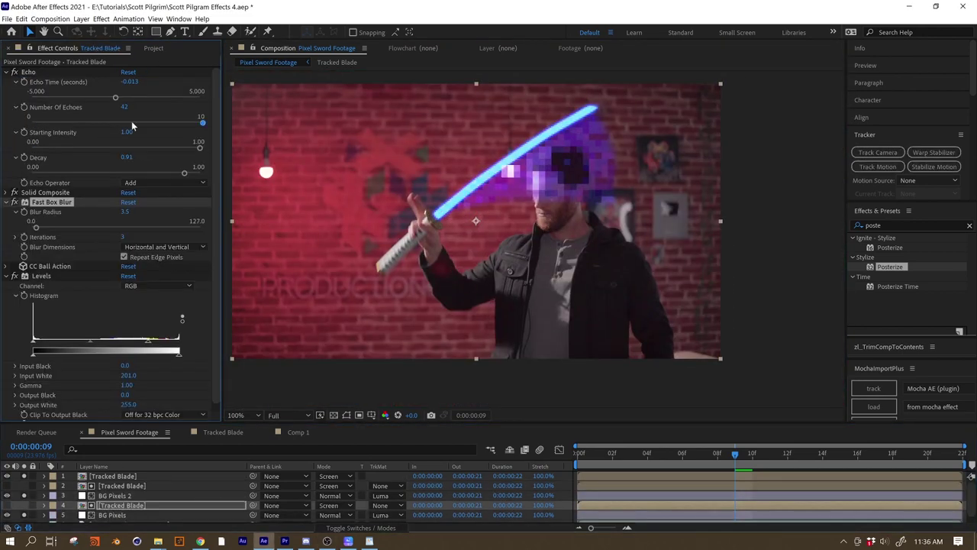
# Step: On the second Tracked Blade, lower Levels Input White to 56 and move Fast Box Blur below Levels
pyautogui.click(107, 514)
pyautogui.click(114, 505)
pyautogui.click(909, 453)
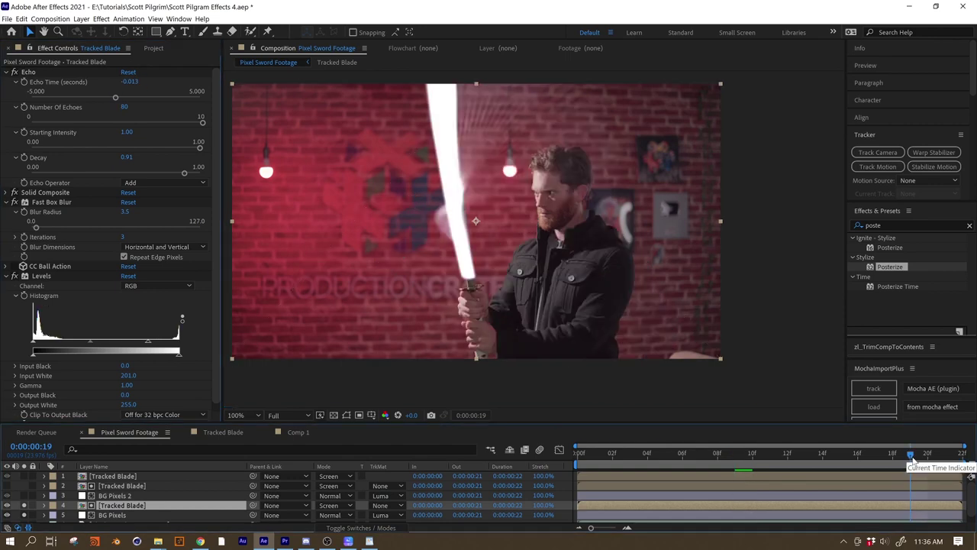
pyautogui.click(6, 92)
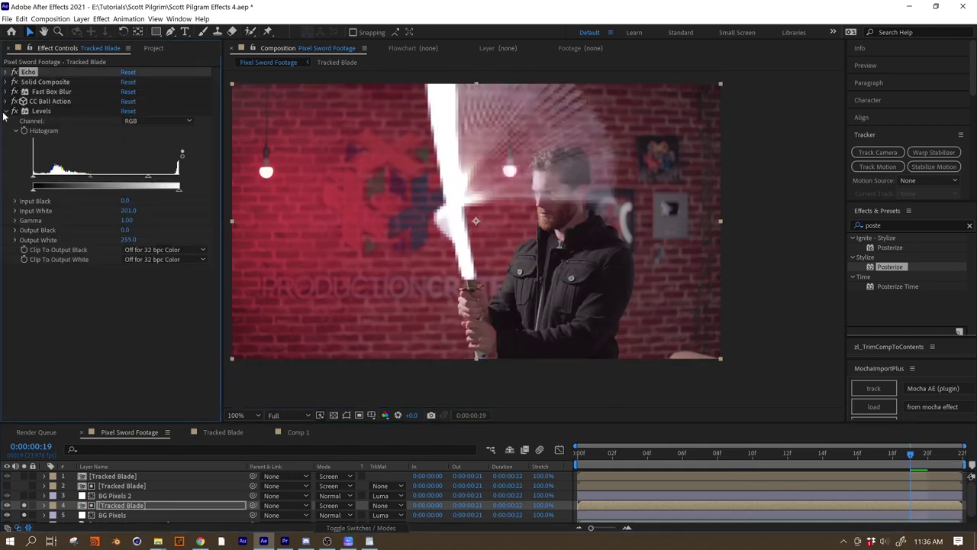
pyautogui.click(3, 112)
pyautogui.click(46, 92)
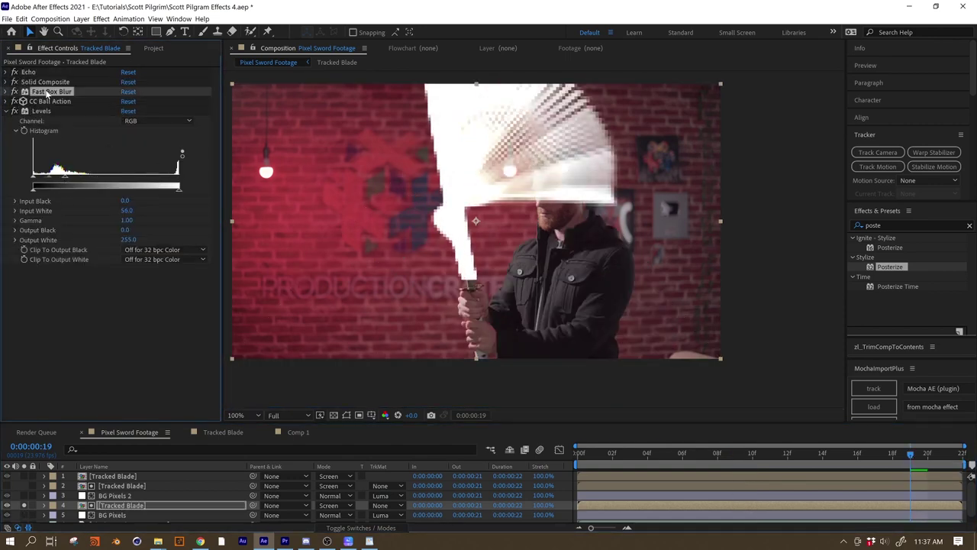
pyautogui.moveTo(46, 92); pyautogui.dragTo(45, 264)
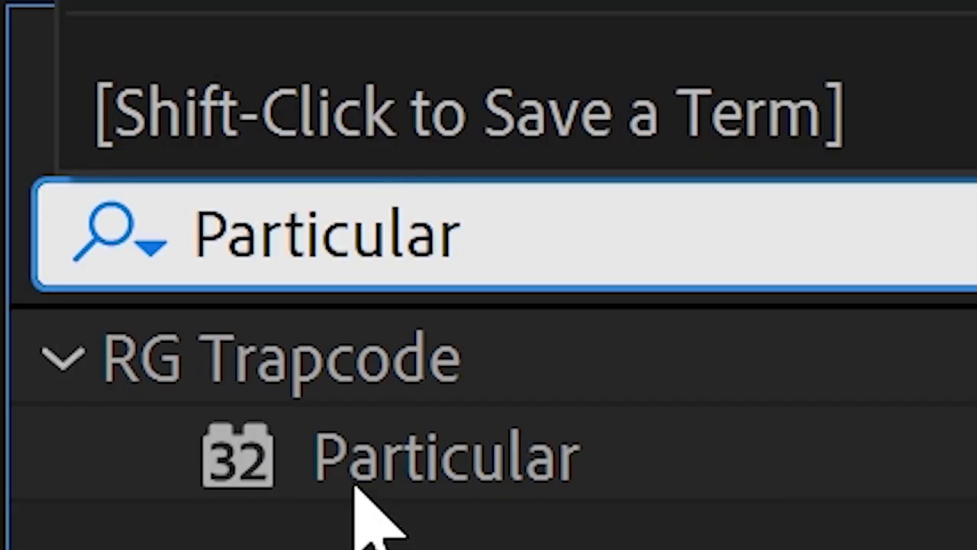
# Step: Apply Particular to the black solid using a filled-square sprite at particle size 11.2
pyautogui.doubleClick(397, 458)
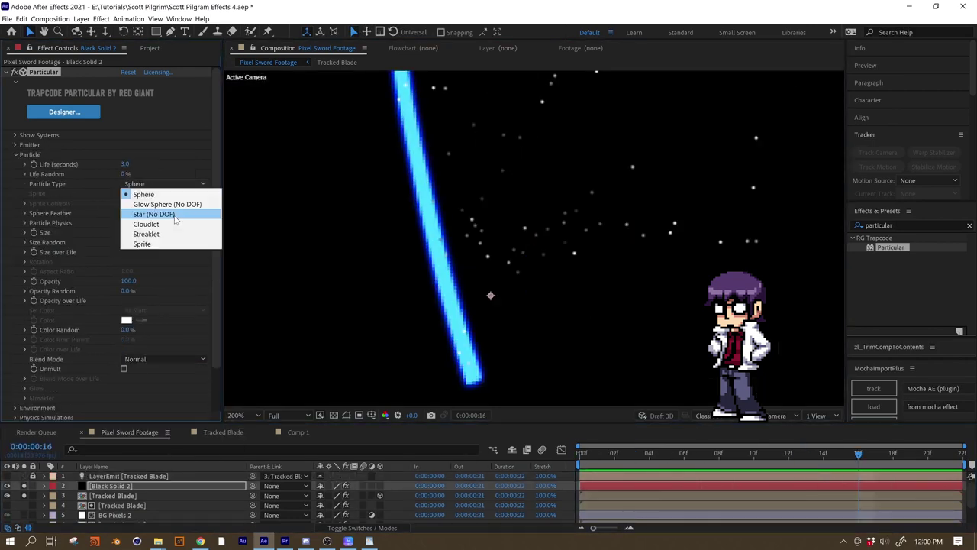
pyautogui.click(137, 242)
pyautogui.click(156, 193)
pyautogui.scroll(1, 387, 215)
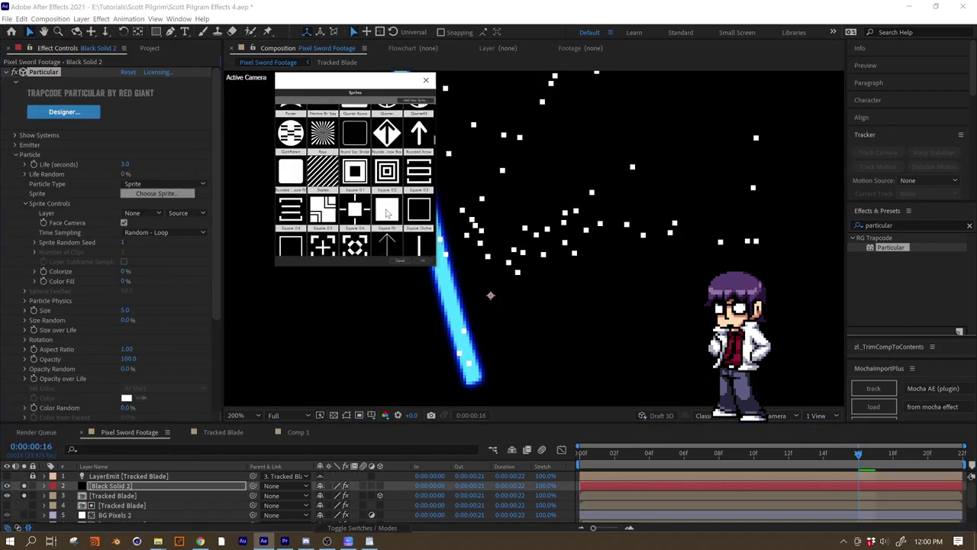
pyautogui.doubleClick(387, 215)
pyautogui.click(25, 310)
pyautogui.moveTo(49, 321); pyautogui.dragTo(60, 327)
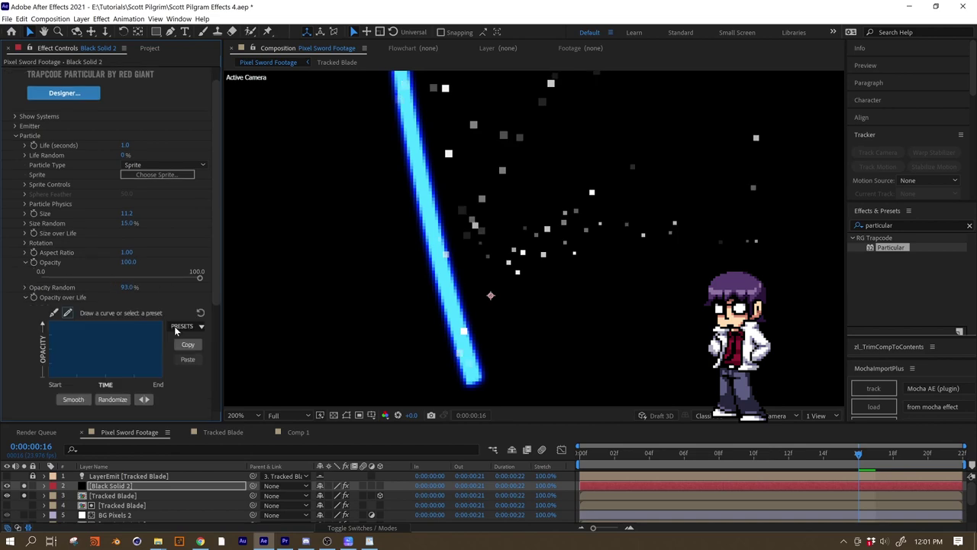
# Step: Confirm the blue fill colour and set Black Solid 2's blend mode to Vivid Light
pyautogui.click(288, 162)
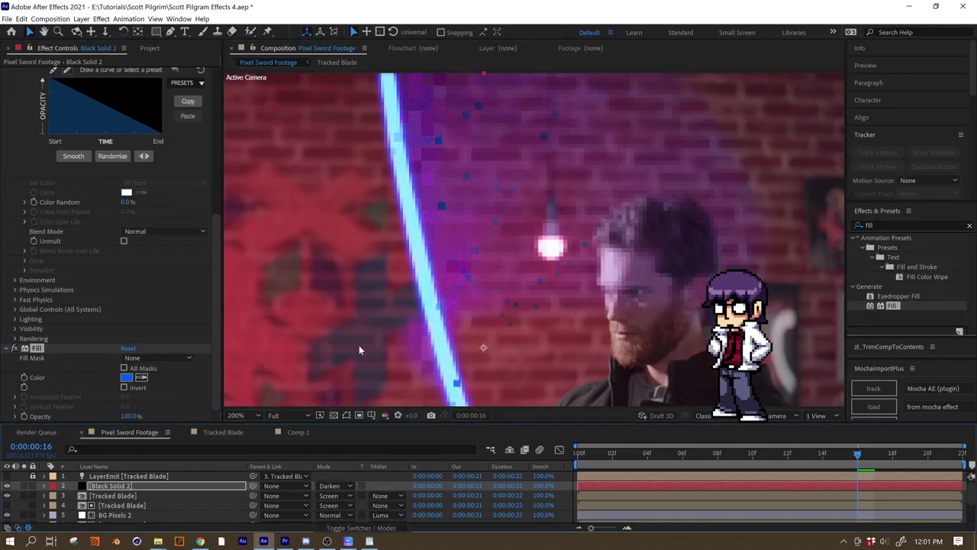
pyautogui.click(334, 486)
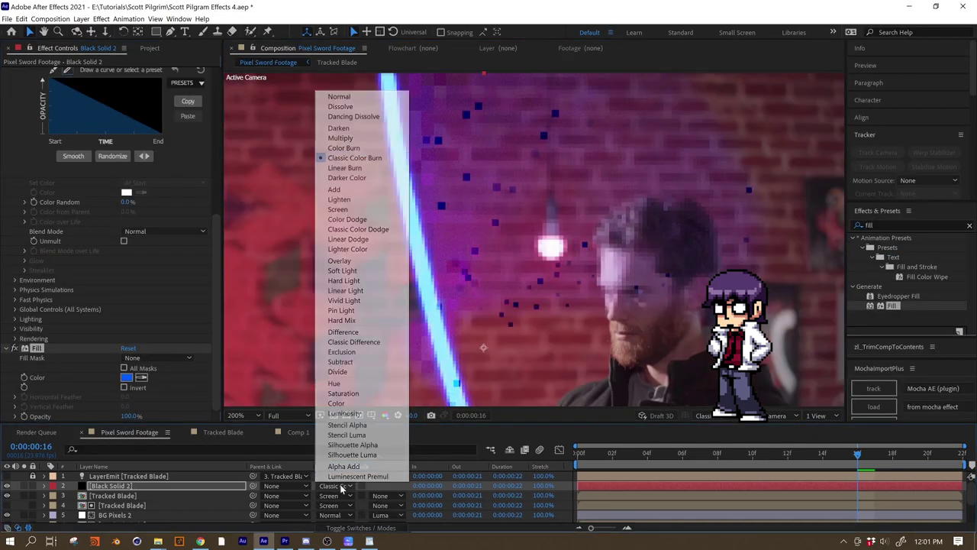
pyautogui.click(349, 251)
pyautogui.click(334, 485)
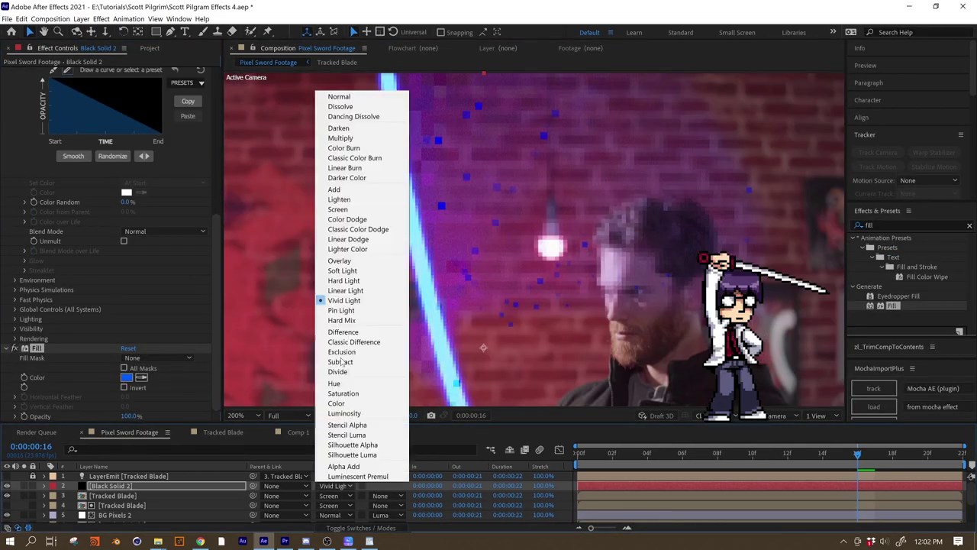
pyautogui.click(344, 400)
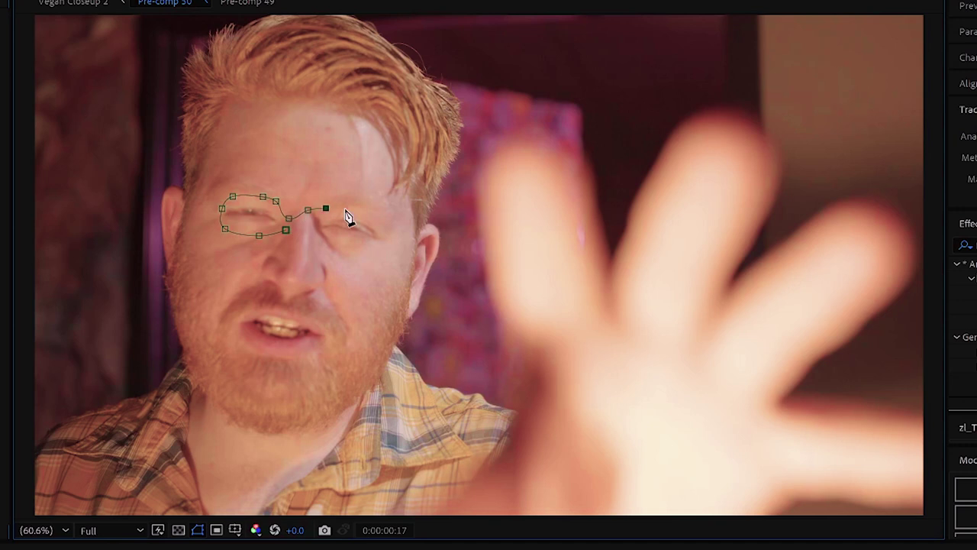
# Step: Close the eye mask path and invert it
pyautogui.click(287, 230)
pyautogui.hotkey('ctrl', 'shift', 'i')
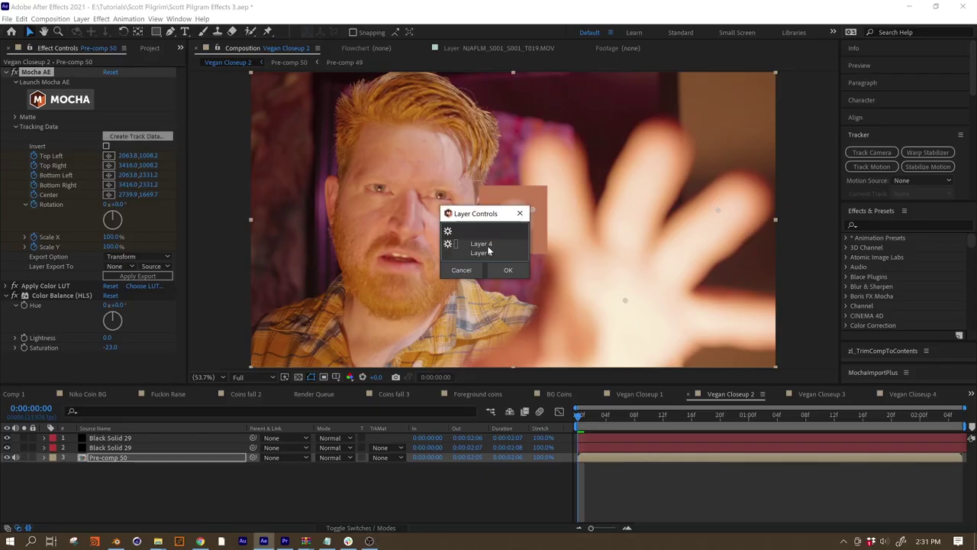
# Step: Apply each eye's Mocha track data to its own black solid
pyautogui.click(508, 269)
pyautogui.click(119, 266)
pyautogui.click(125, 278)
pyautogui.click(125, 277)
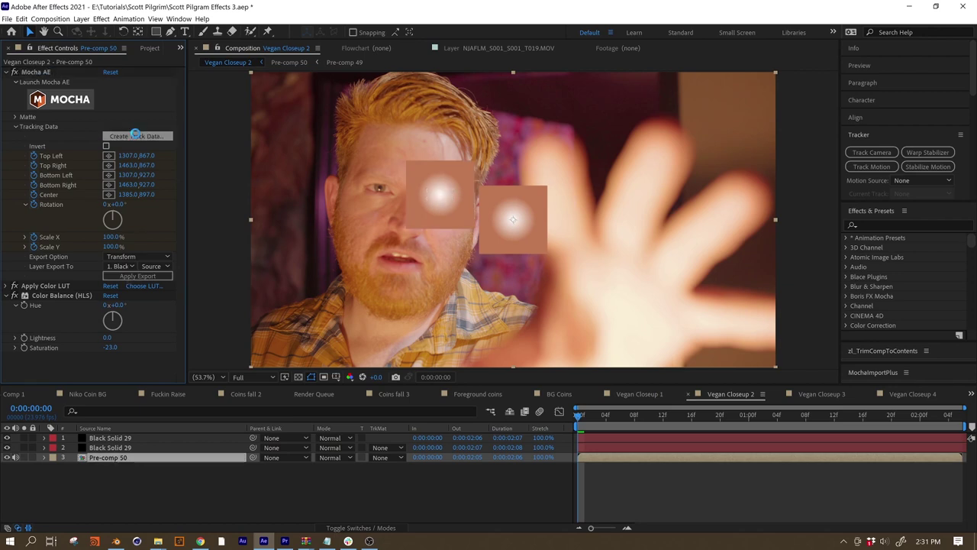
pyautogui.click(507, 269)
pyautogui.click(118, 266)
pyautogui.click(126, 289)
pyautogui.click(123, 276)
pyautogui.click(126, 458)
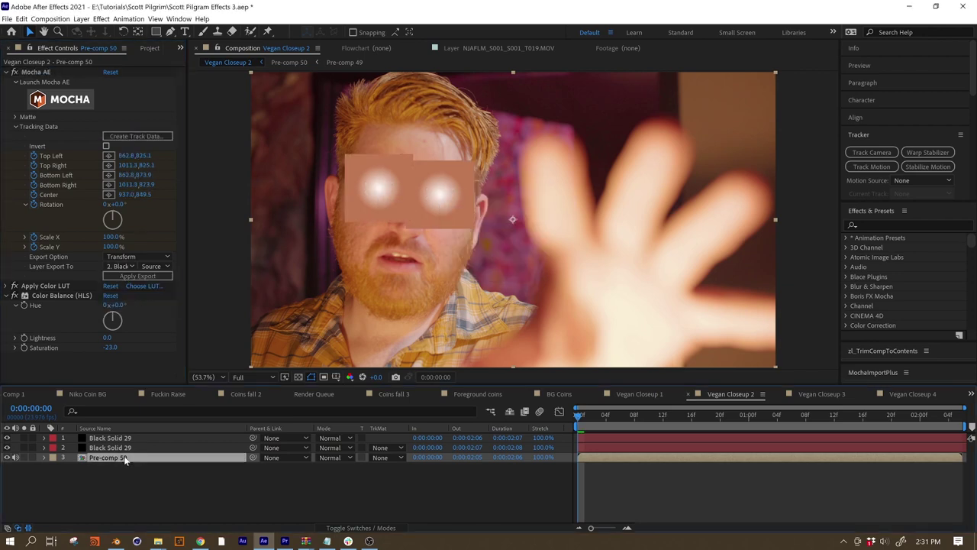
# Step: Duplicate Pre-comp 50 to the top, create AE masks from the eye shapes, and set them to Subtract
pyautogui.hotkey('ctrl', 'shift', ']')
pyautogui.click(15, 117)
pyautogui.click(130, 184)
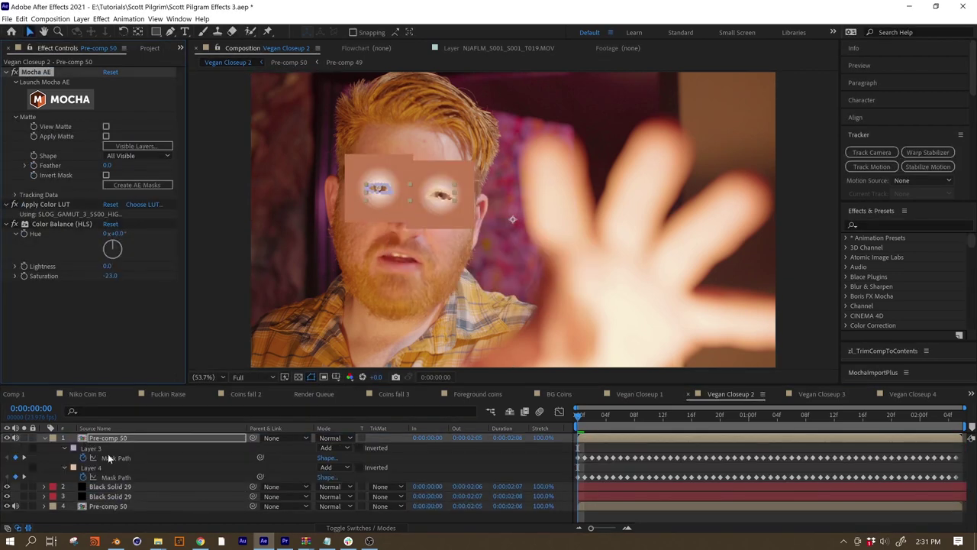
pyautogui.click(327, 447)
pyautogui.click(348, 477)
# Step: Start a new 1920×1080, 24 fps composition
pyautogui.scroll(5, 682, 356)
pyautogui.scroll(-3, 671, 300)
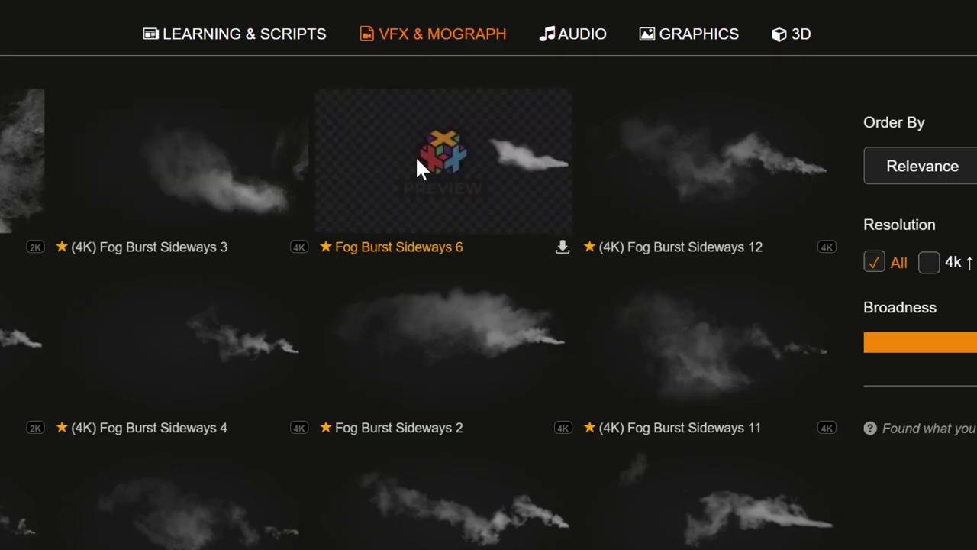
pyautogui.click(417, 160)
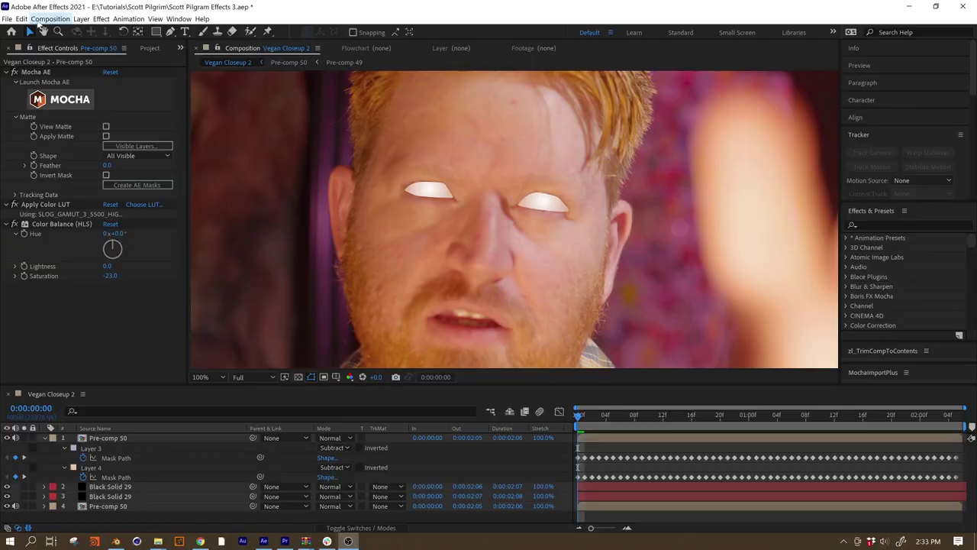
pyautogui.click(34, 19)
pyautogui.click(46, 38)
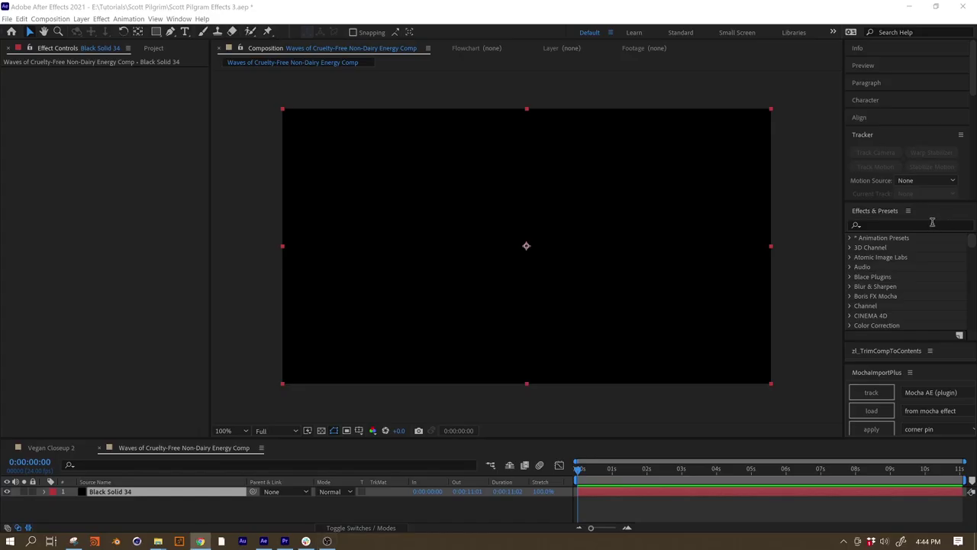
# Step: Apply Radio Waves to Black Solid 34 with Frequency 0.6 and a grey 747474 stroke
pyautogui.moveTo(626, 469); pyautogui.dragTo(760, 480)
pyautogui.write('.6')
pyautogui.press('Return')
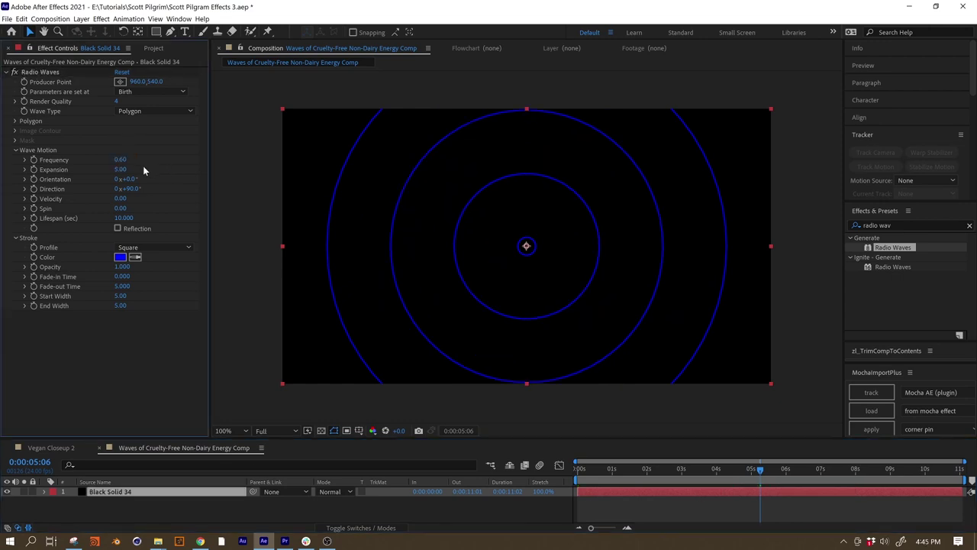
pyautogui.click(120, 257)
pyautogui.moveTo(183, 178); pyautogui.dragTo(183, 305)
pyautogui.moveTo(197, 301); pyautogui.dragTo(198, 235)
pyautogui.click(289, 163)
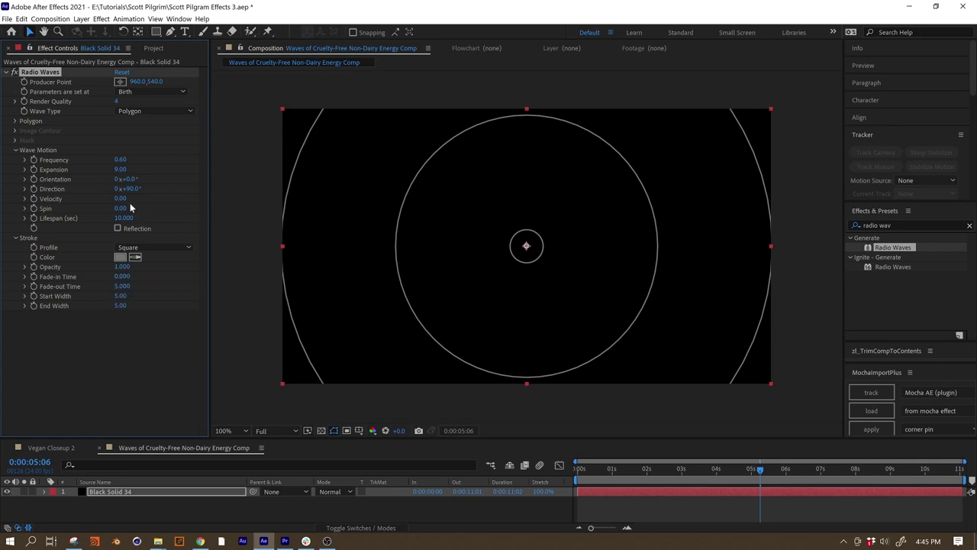
# Step: Preview the expanding rings and search the effects for Solid Composite
pyautogui.click(712, 492)
pyautogui.press('space')
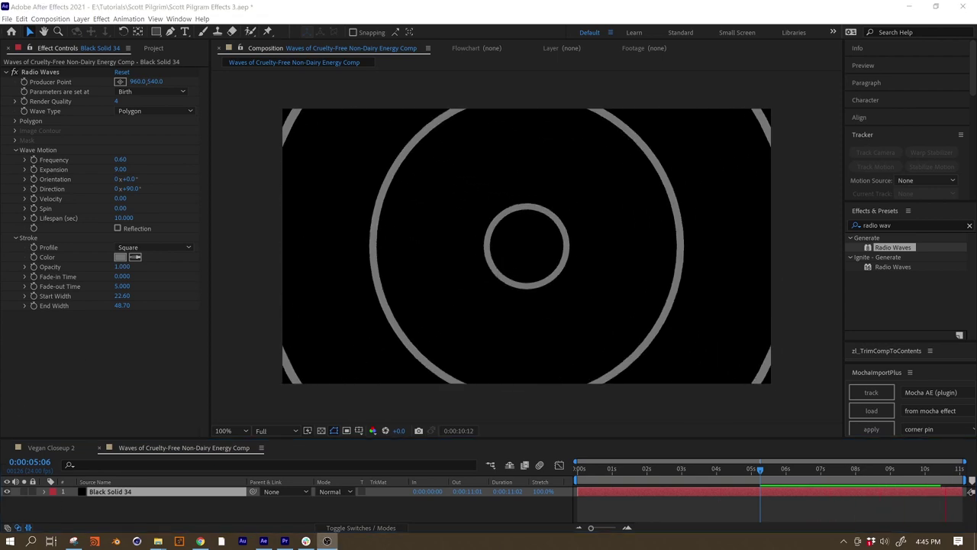
pyautogui.write('Solid Compo')
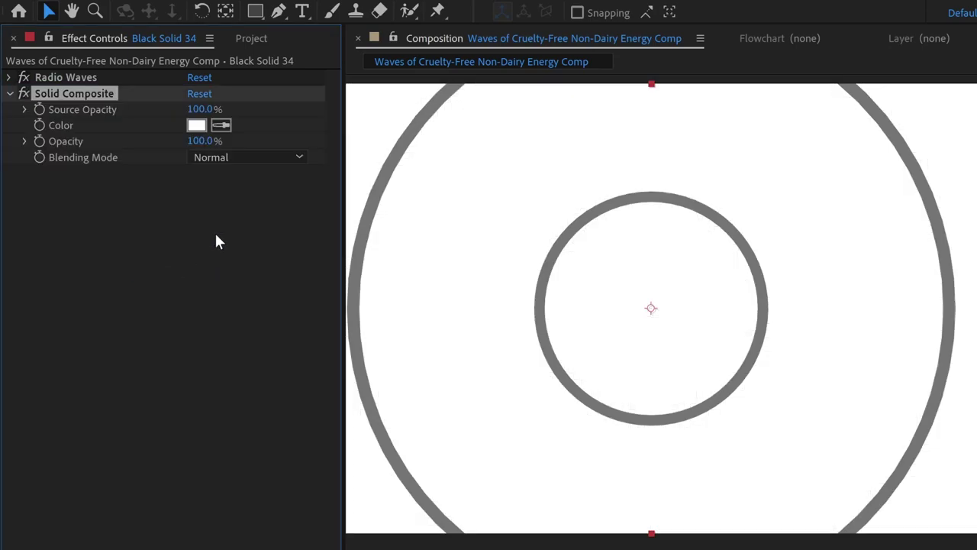
# Step: Add Fast Box Blur at radius 22.4, horizontal only, with Repeat Edge Pixels on
pyautogui.write('Fast Box Blu')
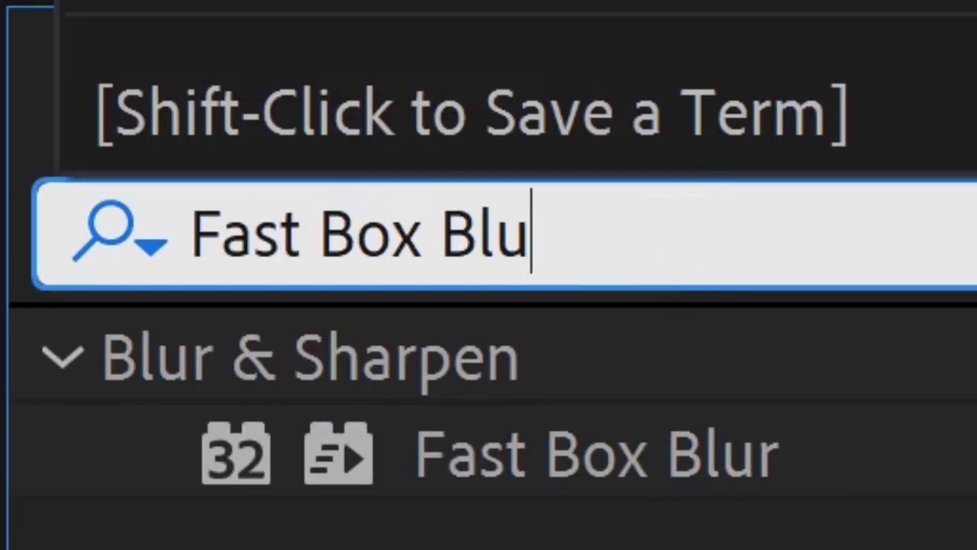
pyautogui.write('r')
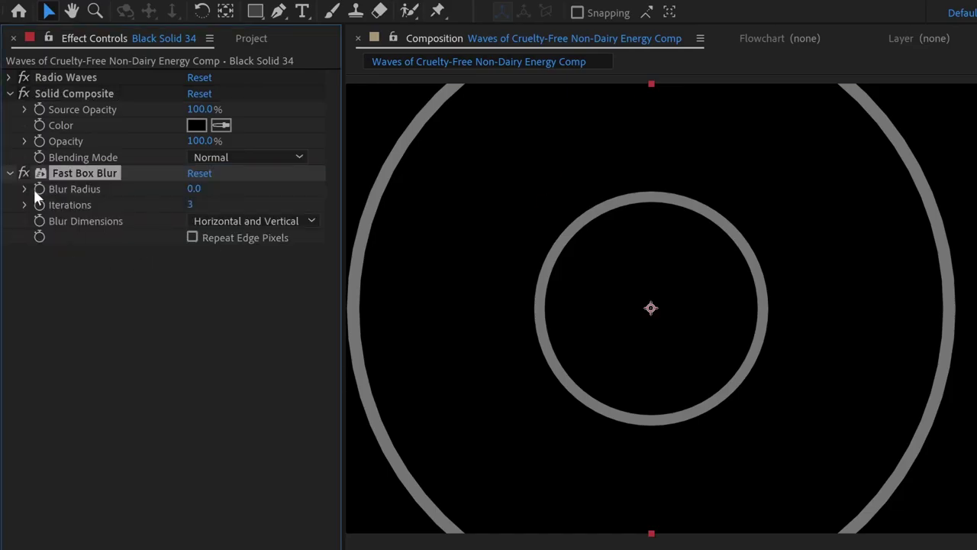
pyautogui.click(33, 188)
pyautogui.moveTo(53, 213); pyautogui.dragTo(97, 216)
pyautogui.click(208, 249)
pyautogui.click(218, 277)
pyautogui.click(191, 262)
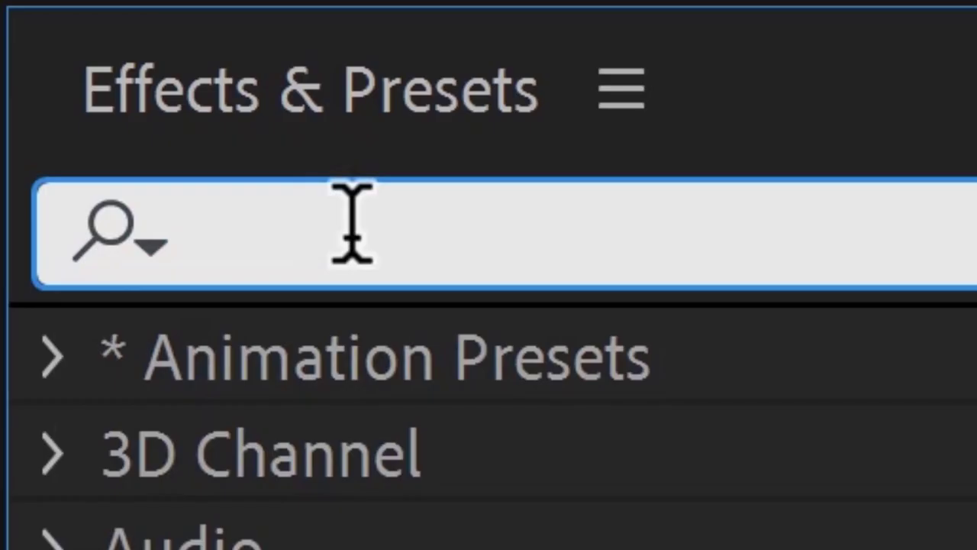
# Step: Add Fractal Noise with an enlarged scale, then switch the effect off
pyautogui.write('Fractal Noise')
pyautogui.moveTo(458, 454); pyautogui.dragTo(159, 207)
pyautogui.click(26, 236)
pyautogui.click(42, 284)
pyautogui.moveTo(200, 284); pyautogui.dragTo(353, 286)
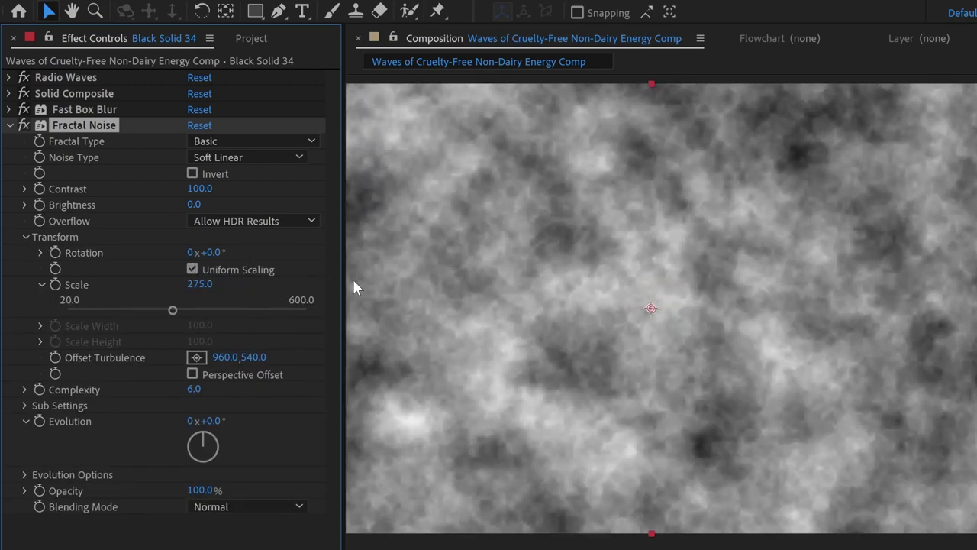
pyautogui.click(24, 126)
pyautogui.click(10, 125)
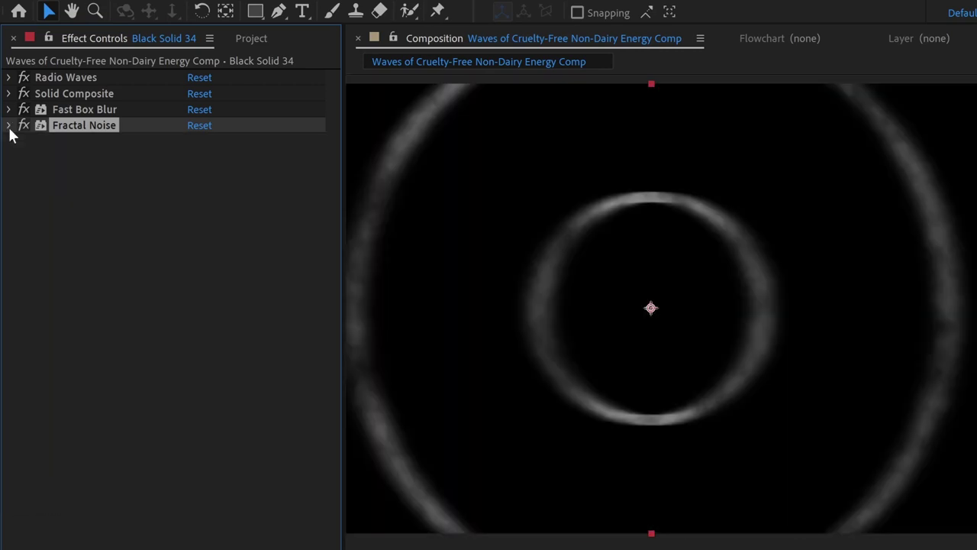
# Step: Add Optics Compensation with Field Of View 60.6 and CC Vector Blur with Amount 35
pyautogui.write('optics compensation')
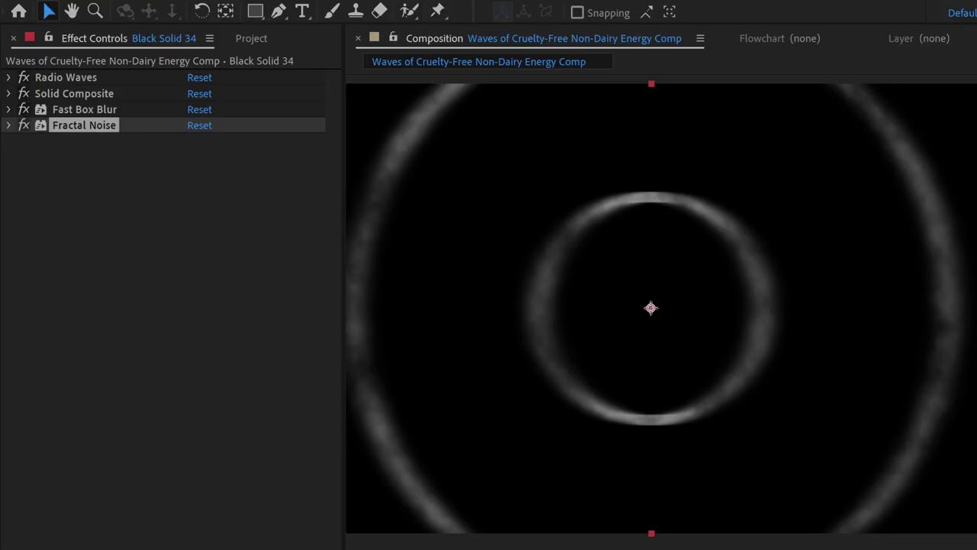
pyautogui.moveTo(973, 229); pyautogui.dragTo(188, 203)
pyautogui.click(25, 157)
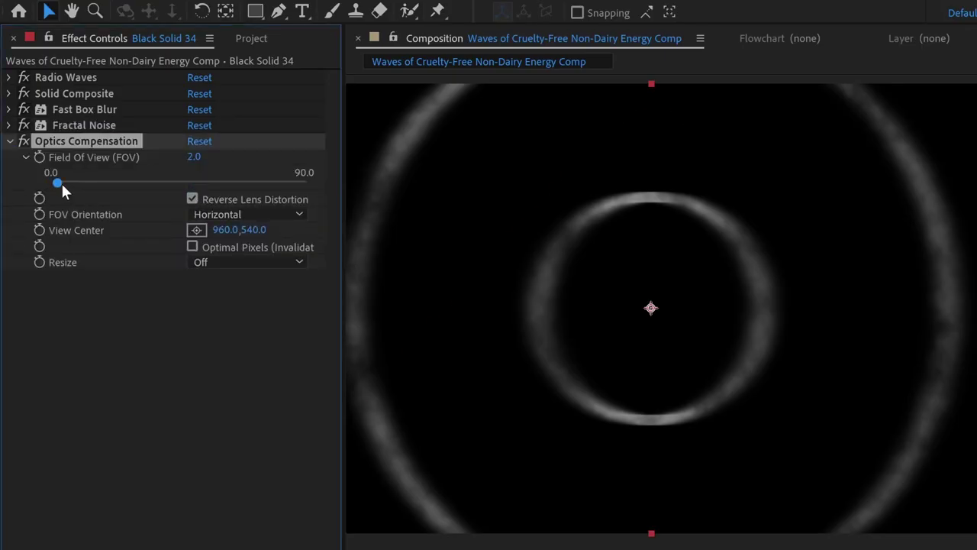
pyautogui.moveTo(50, 182); pyautogui.dragTo(223, 184)
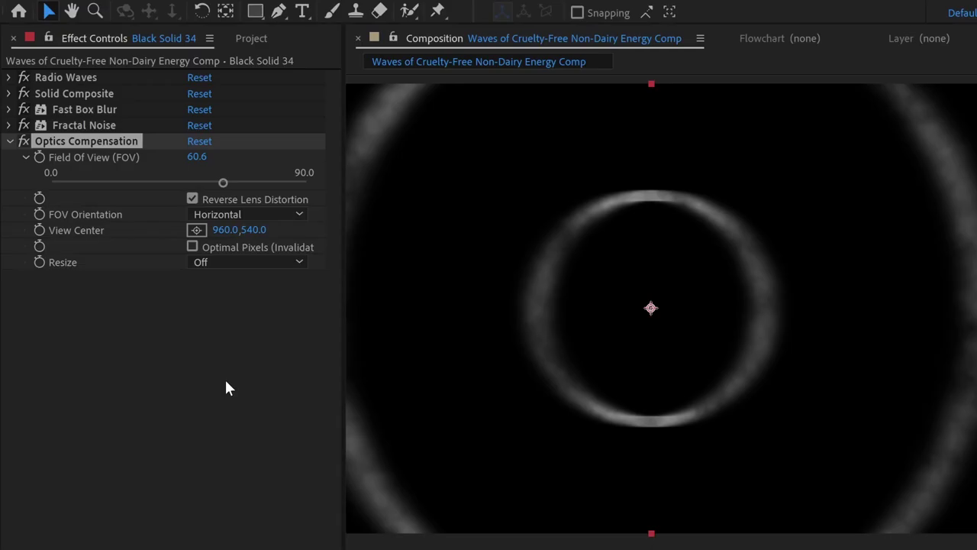
pyautogui.moveTo(225, 380); pyautogui.dragTo(533, 302)
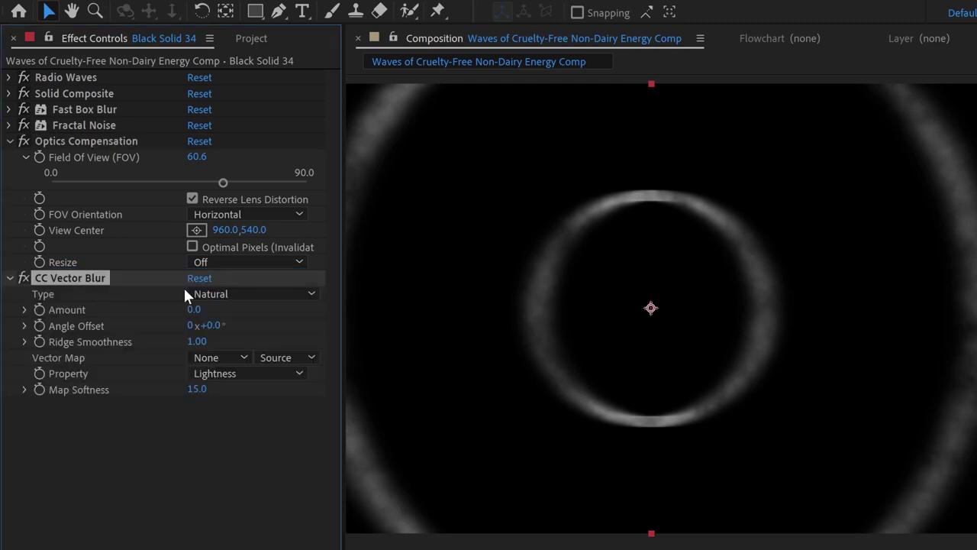
pyautogui.moveTo(197, 309); pyautogui.dragTo(228, 309)
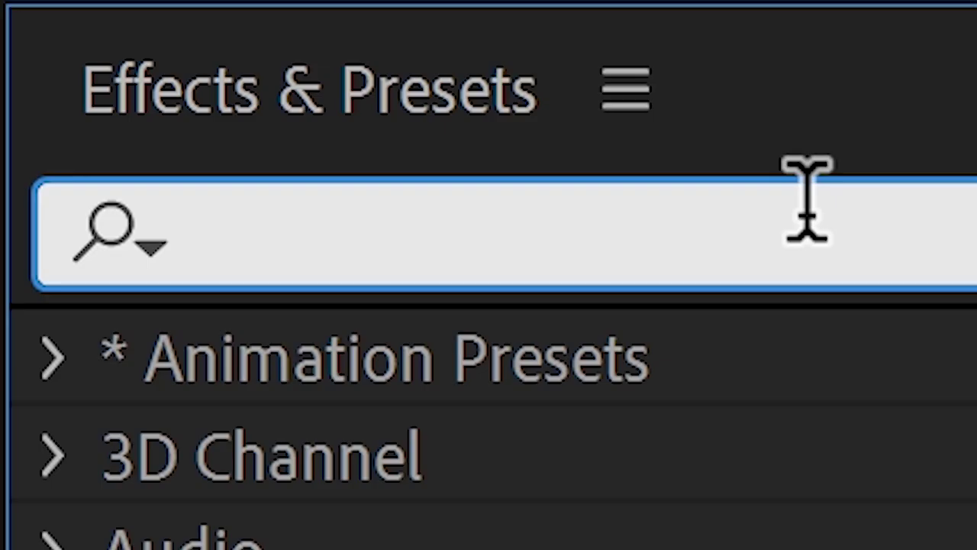
# Step: Apply Levels and pull Input White down so the rings become crisp grey bands
pyautogui.write('Lev')
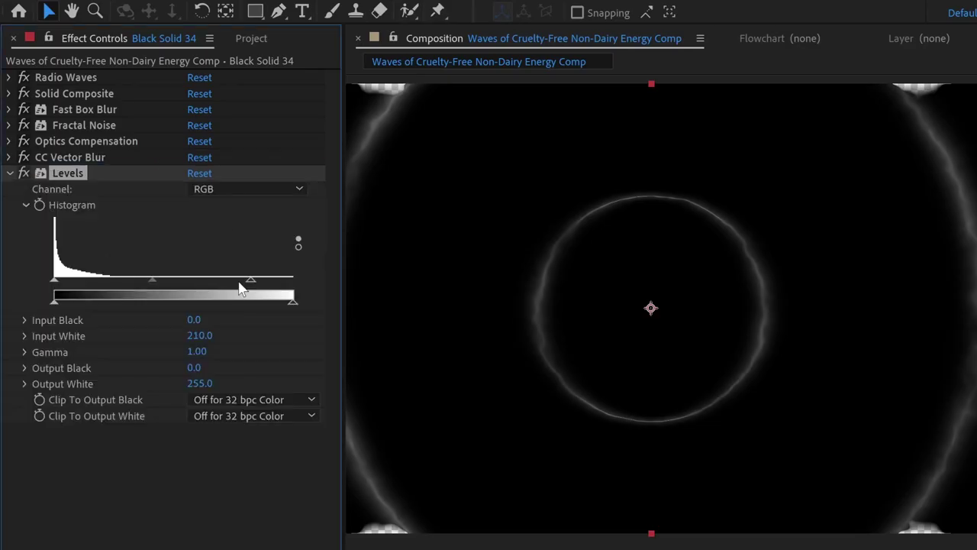
pyautogui.moveTo(53, 300); pyautogui.dragTo(86, 280)
pyautogui.moveTo(292, 300); pyautogui.dragTo(91, 281)
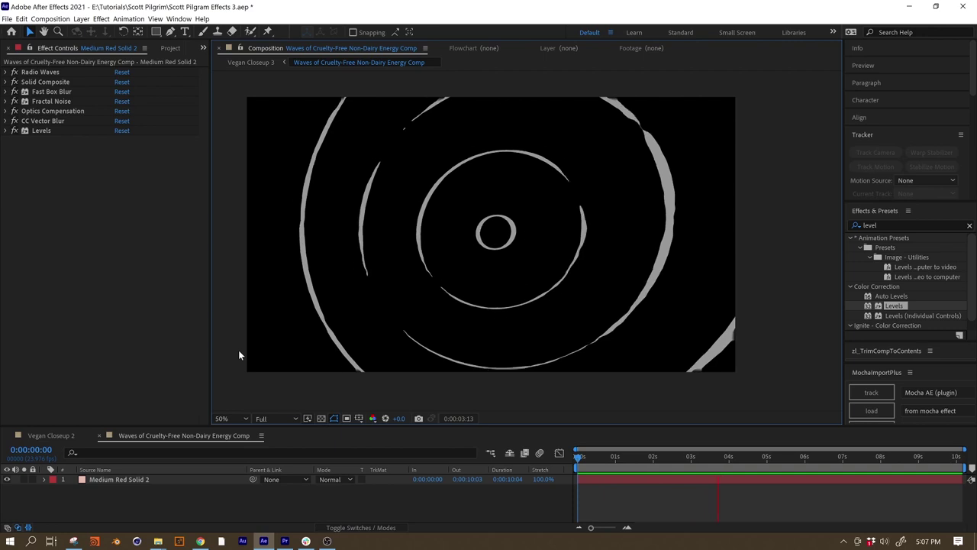
pyautogui.click(6, 72)
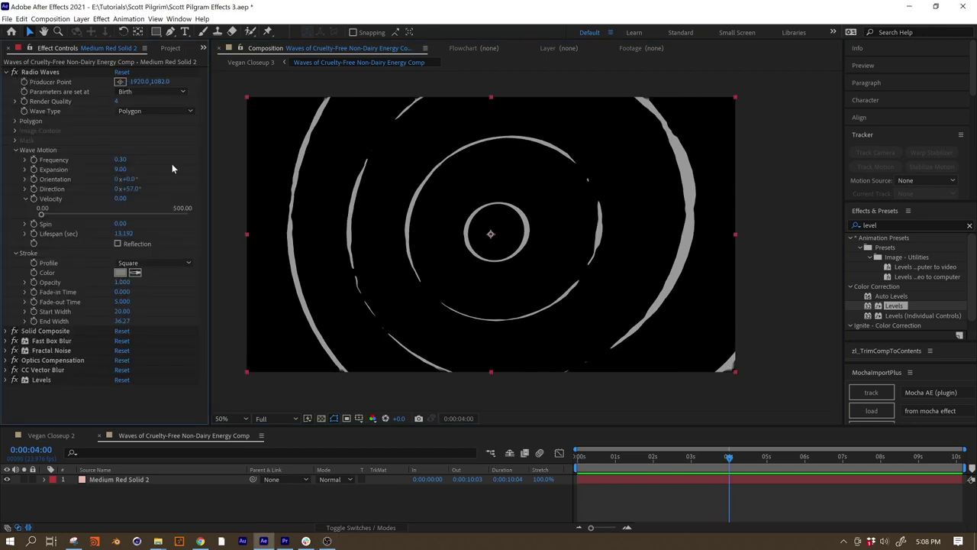
# Step: Duplicate the ring solid, set the top copy to Screen, and slide it earlier in time
pyautogui.click(773, 479)
pyautogui.hotkey('ctrl', 'd')
pyautogui.click(330, 479)
pyautogui.click(351, 202)
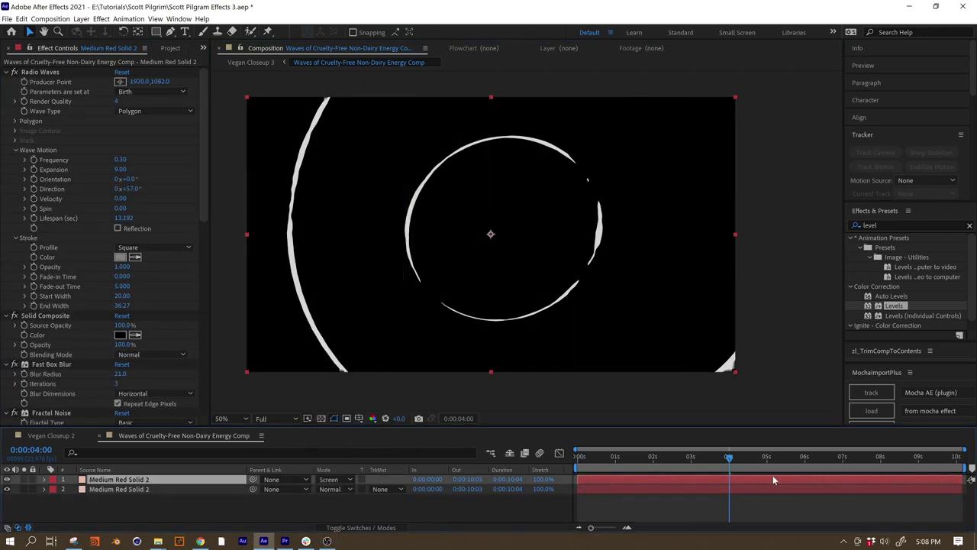
pyautogui.moveTo(753, 479); pyautogui.dragTo(709, 481)
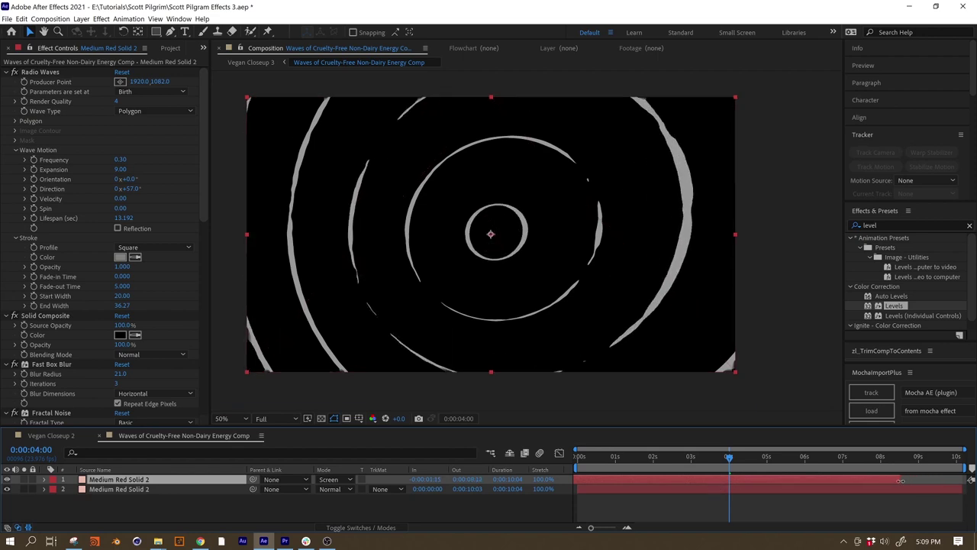
# Step: Collapse the effect settings, then select both ring layers and pre-compose them
pyautogui.click(6, 72)
pyautogui.click(6, 82)
pyautogui.click(5, 92)
pyautogui.click(6, 102)
pyautogui.click(5, 280)
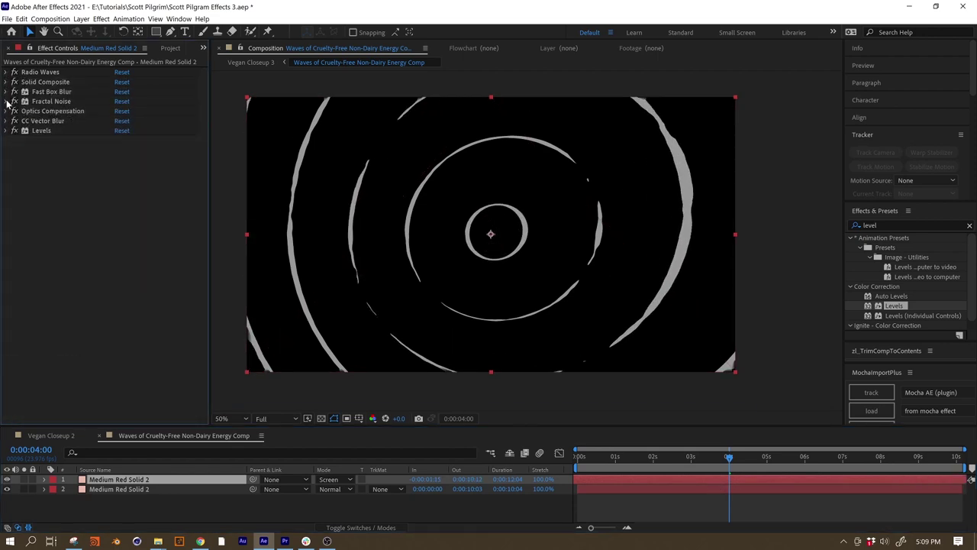
pyautogui.click(6, 101)
pyautogui.click(14, 169)
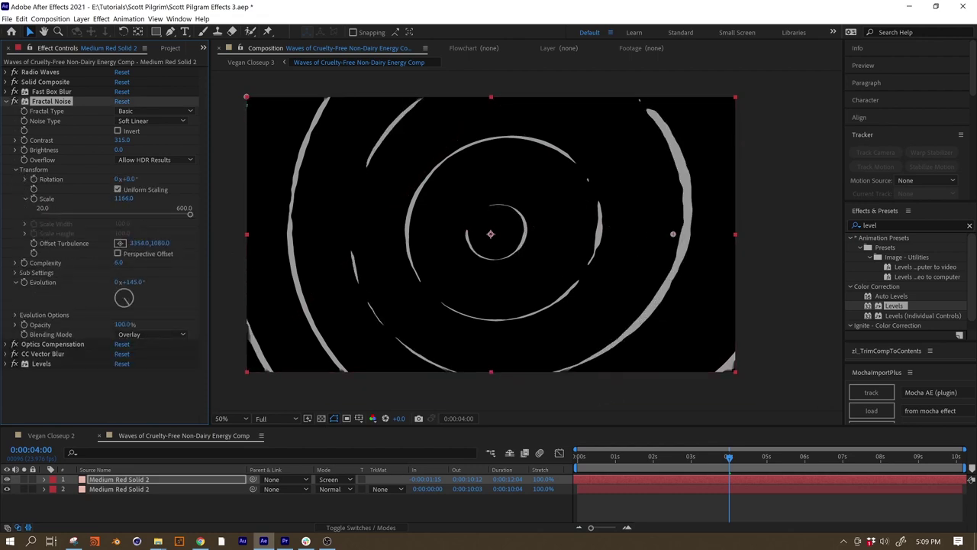
pyautogui.keyDown('shift'); pyautogui.click(136, 489); pyautogui.keyUp('shift')
pyautogui.moveTo(136, 510); pyautogui.dragTo(145, 479)
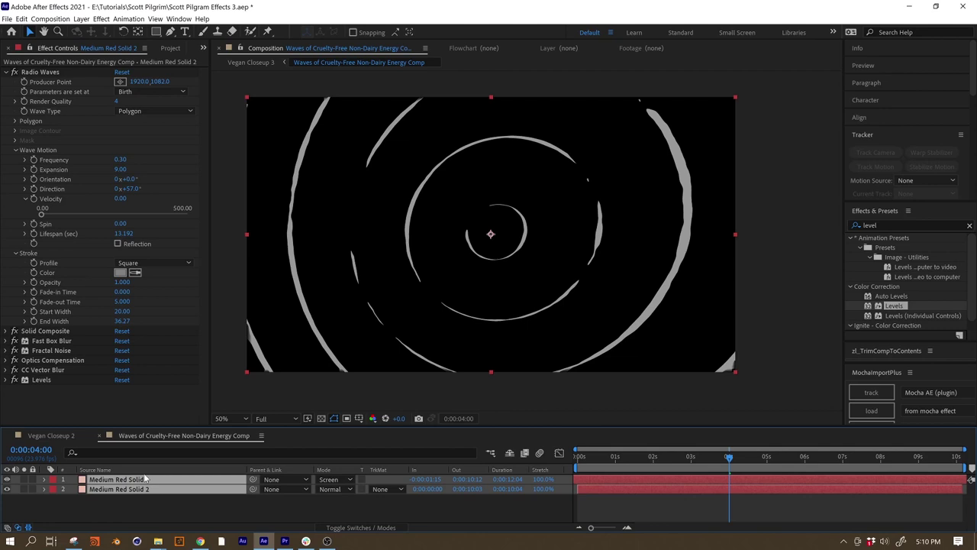
pyautogui.hotkey('ctrl', 'shift', 'c')
# Step: Apply Shift Channels to Pre-comp 55 with green and blue turned off, leaving red rings
pyautogui.click(632, 297)
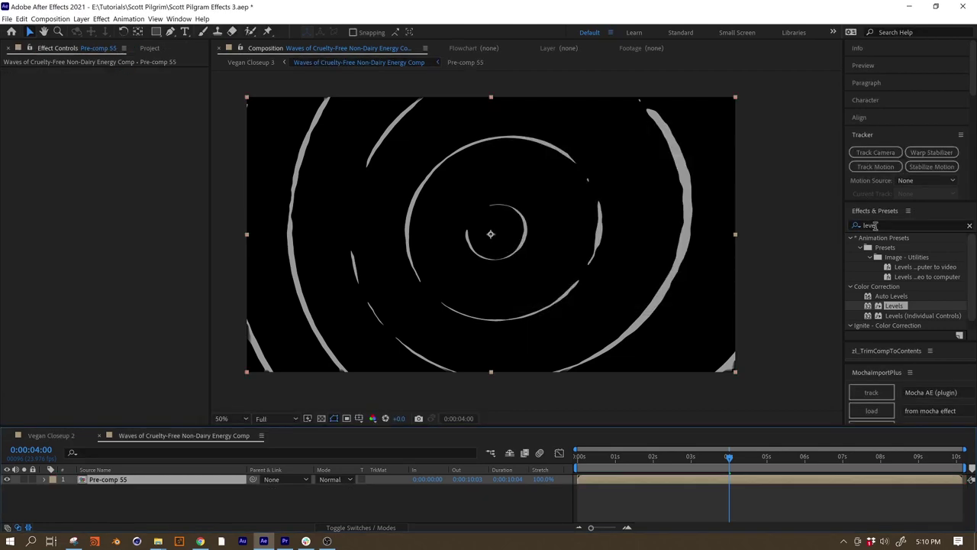
pyautogui.write('shift')
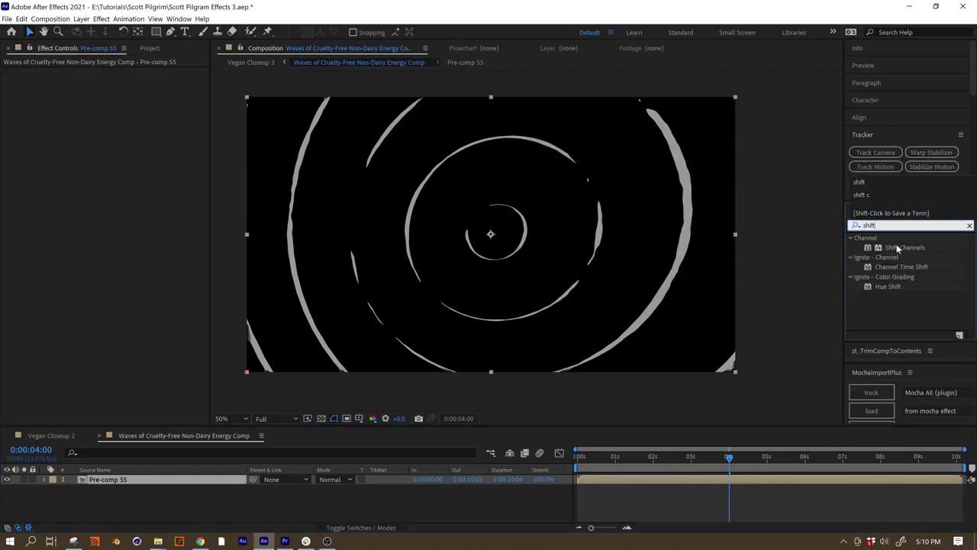
pyautogui.doubleClick(898, 248)
pyautogui.click(150, 101)
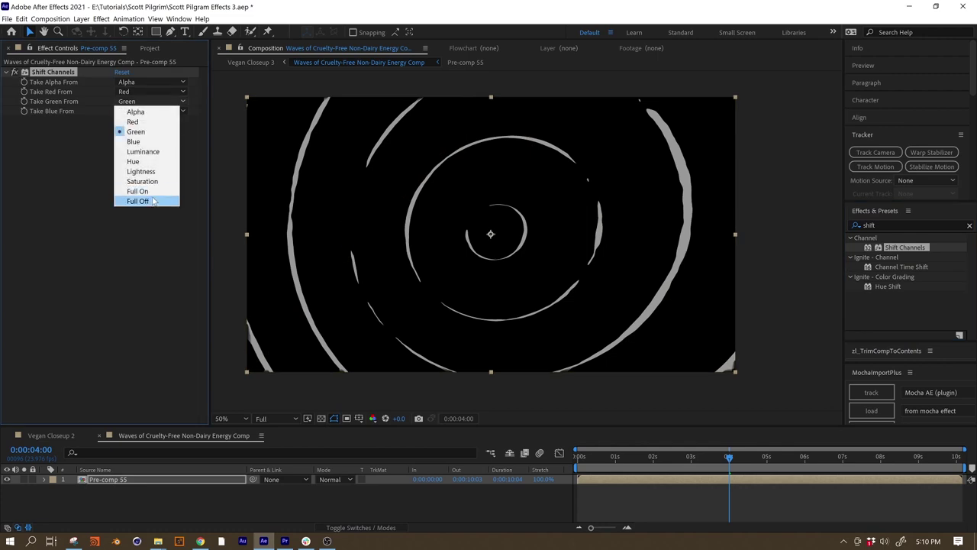
pyautogui.click(137, 201)
pyautogui.click(150, 111)
pyautogui.click(137, 210)
# Step: Duplicate the red layer and switch the copy to show only green rings
pyautogui.hotkey('ctrl', 'd')
pyautogui.click(141, 91)
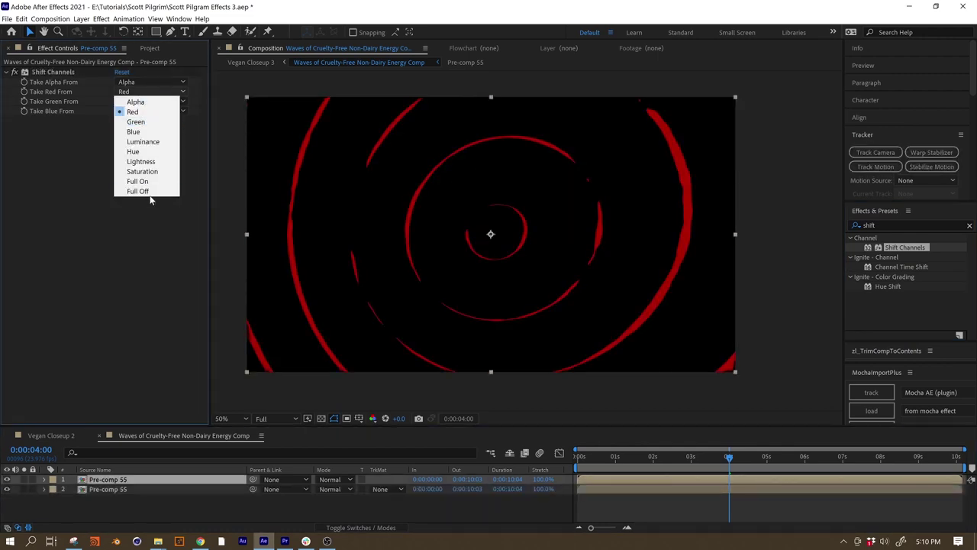
pyautogui.click(144, 191)
pyautogui.click(145, 101)
pyautogui.click(136, 124)
# Step: Duplicate the green layer and switch the third copy to show only blue rings
pyautogui.click(142, 479)
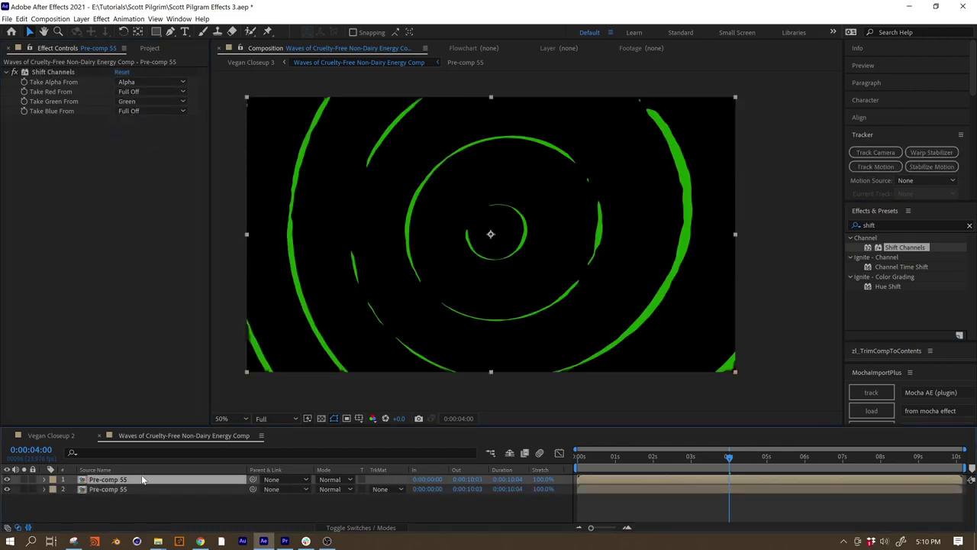
pyautogui.hotkey('ctrl', 'd')
pyautogui.click(145, 92)
pyautogui.click(138, 201)
pyautogui.click(145, 110)
pyautogui.click(149, 151)
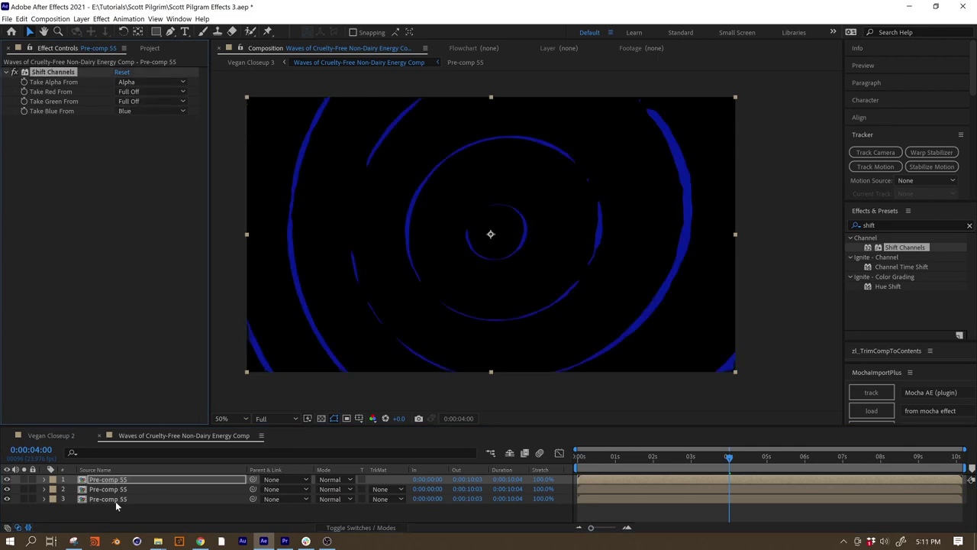
# Step: Set all three colour layers to Add blending and reveal their Scale for offsetting
pyautogui.keyDown('shift'); pyautogui.click(115, 500); pyautogui.keyUp('shift')
pyautogui.press('t')
pyautogui.click(328, 478)
pyautogui.click(328, 186)
pyautogui.press('s')
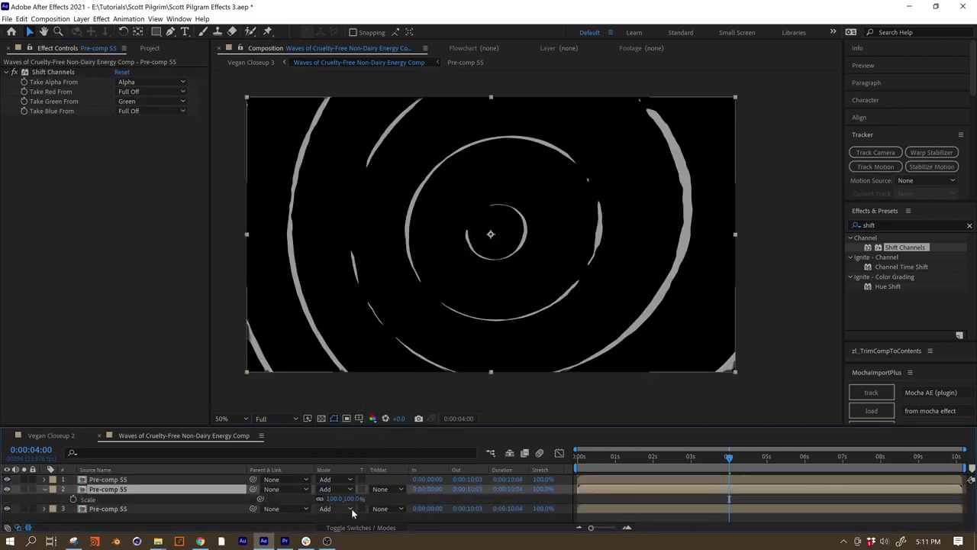
pyautogui.scroll(2, 611, 233)
pyautogui.scroll(-1, 584, 252)
pyautogui.click(584, 252)
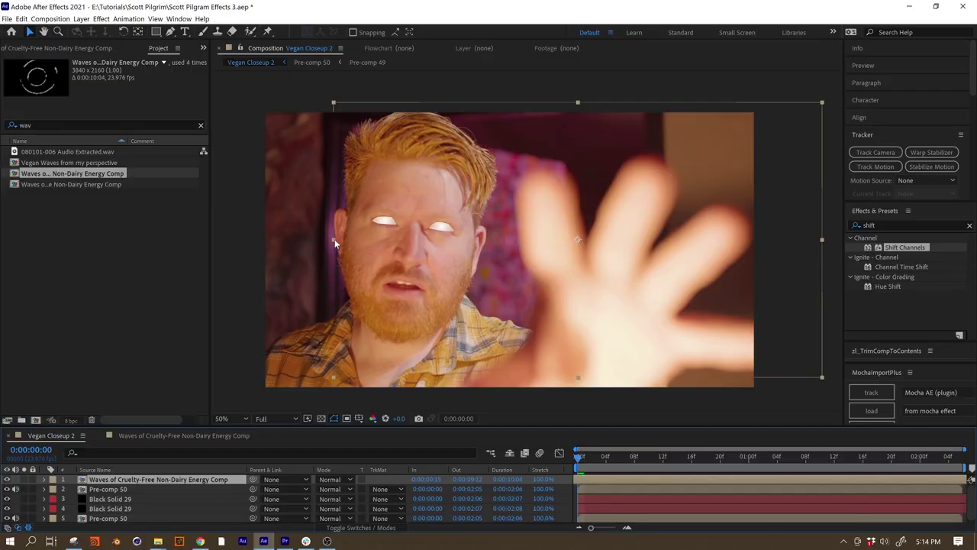
# Step: Screen the ring comp over the footage with a raised Fast Box Blur, then add a black solid with Optical Flares
pyautogui.click(329, 479)
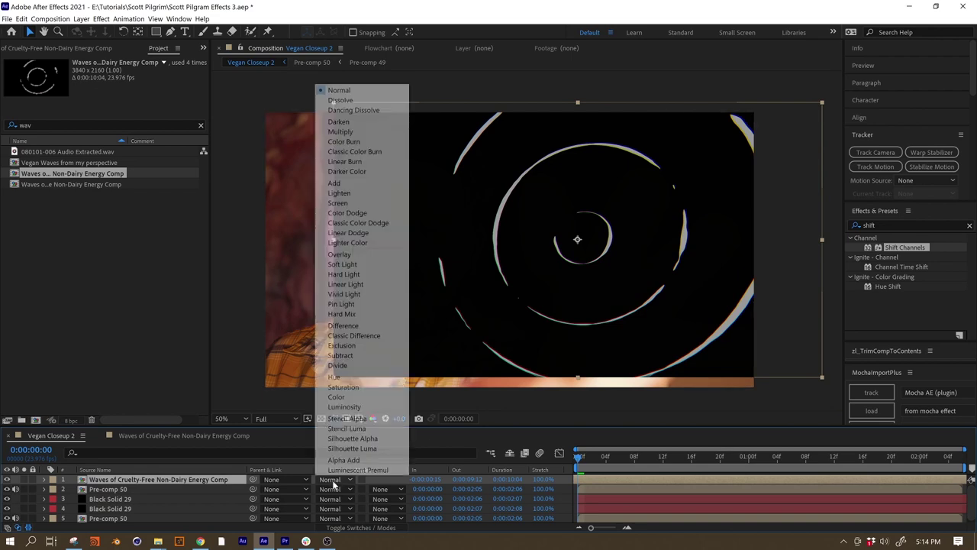
pyautogui.click(336, 251)
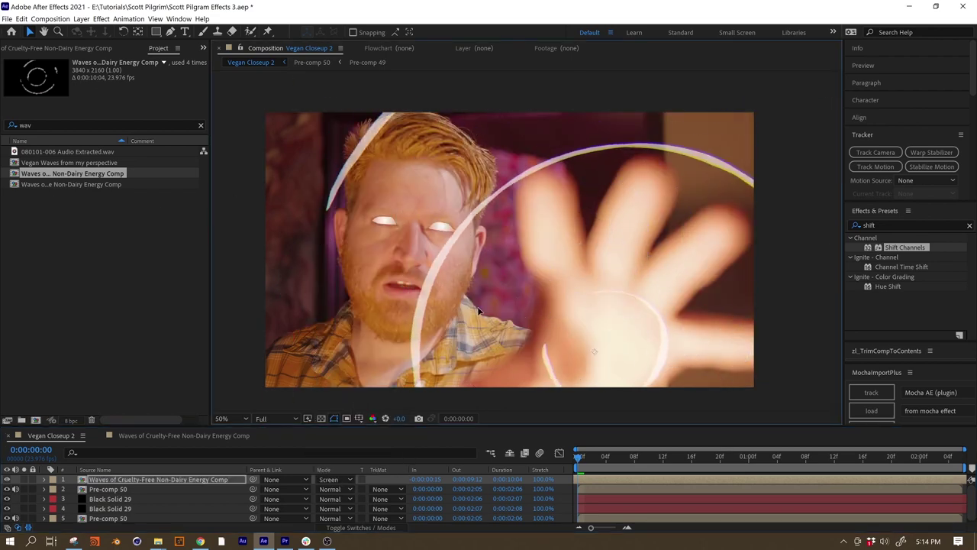
pyautogui.click(908, 226)
pyautogui.write('fast b')
pyautogui.doubleClick(903, 257)
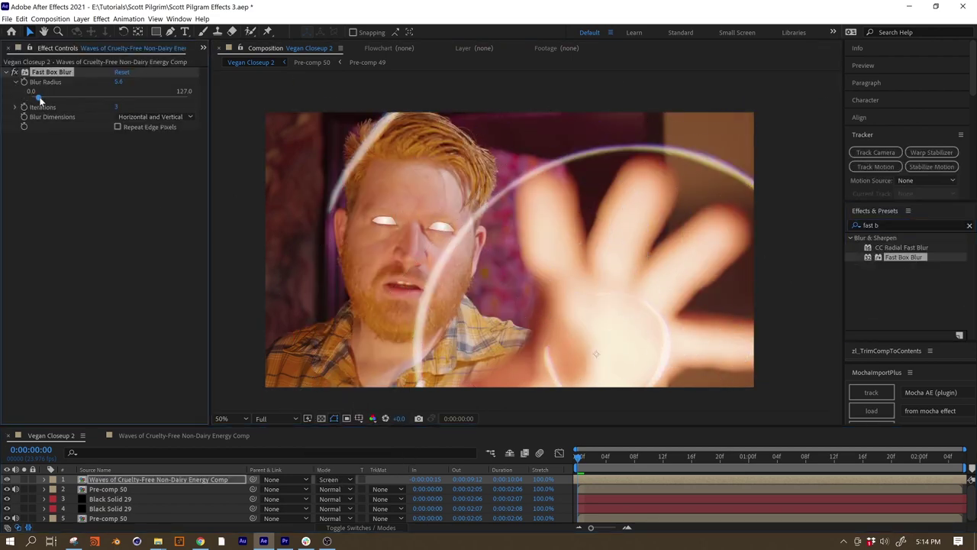
pyautogui.moveTo(40, 100); pyautogui.dragTo(58, 100)
pyautogui.hotkey('ctrl', 'y')
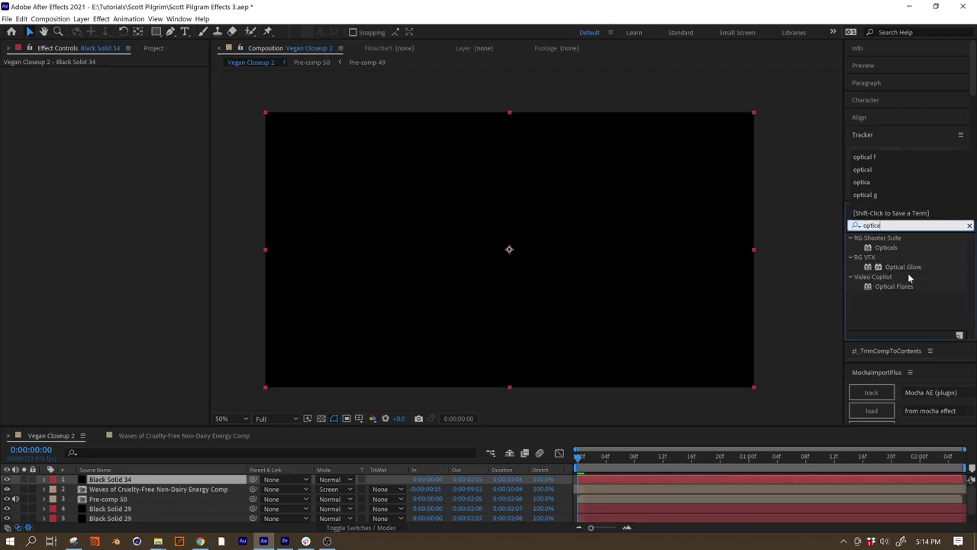
pyautogui.doubleClick(895, 286)
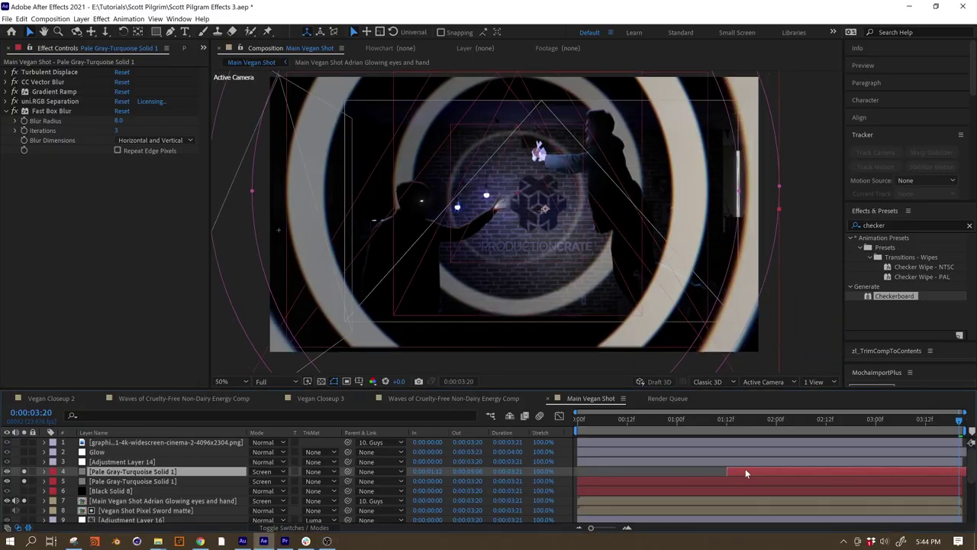
# Step: Select the second turquoise ring solid in the Main Vegan Shot composition
pyautogui.click(131, 481)
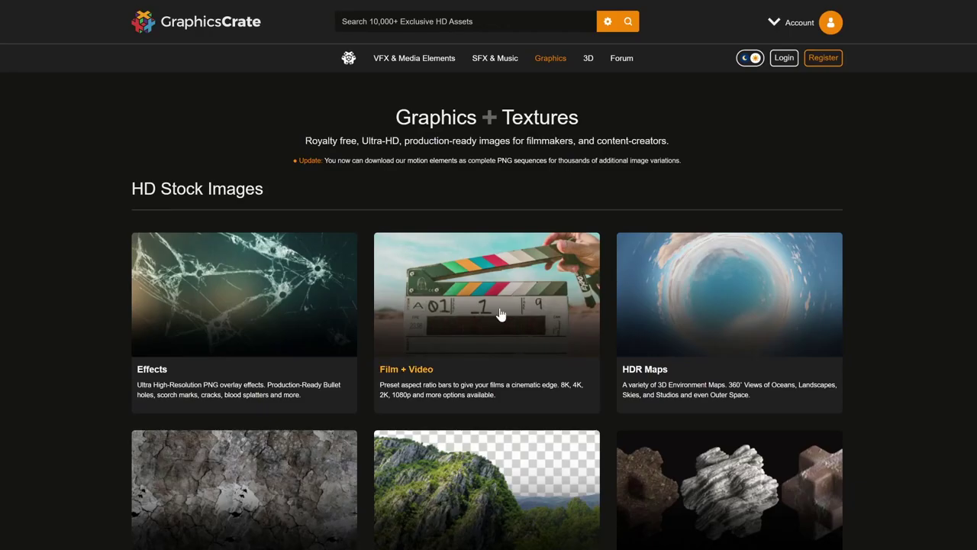
# Step: Open the 4K Aspect Ratio Bars page under GraphicsCrate's Film + Video graphics
pyautogui.click(500, 314)
pyautogui.click(318, 246)
pyautogui.scroll(-1, 319, 246)
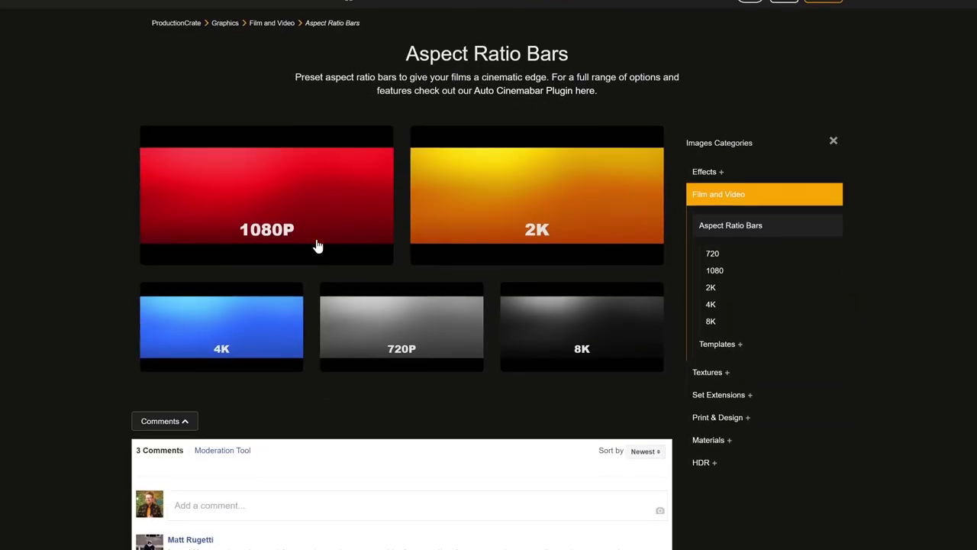
pyautogui.click(271, 334)
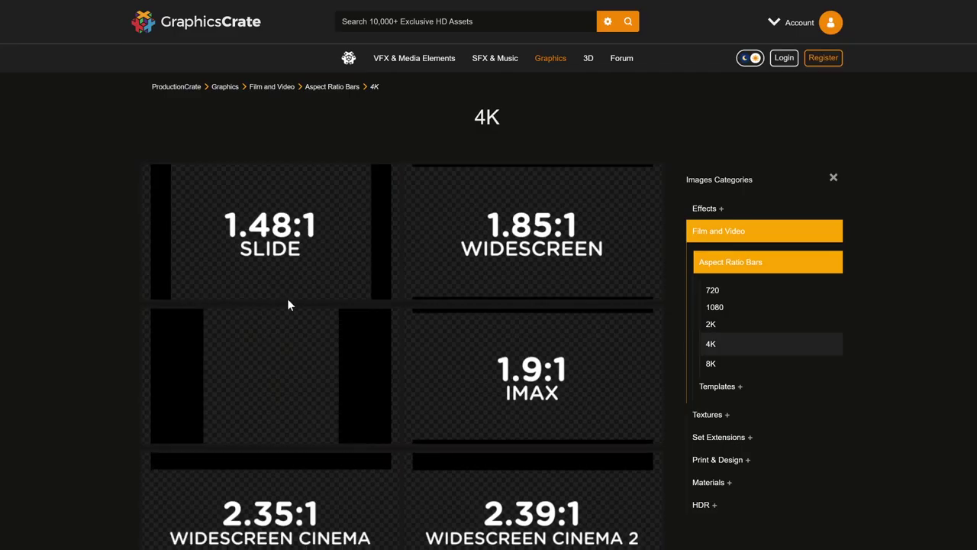
pyautogui.scroll(-4, 310, 270)
pyautogui.scroll(3, 310, 269)
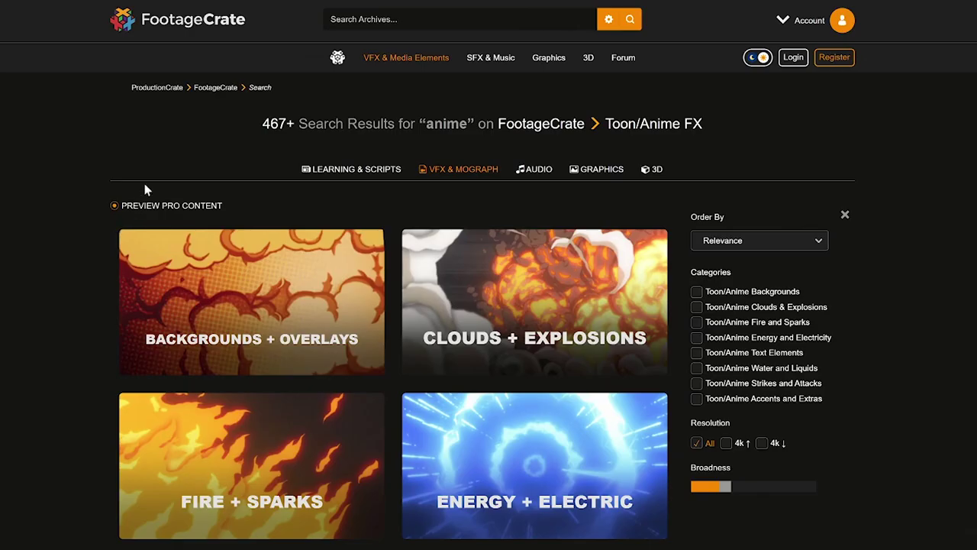
# Step: Scroll the 'anime' Toon/Anime FX results down to the Cartoon & Anime VFX overlays
pyautogui.scroll(-4, 57, 244)
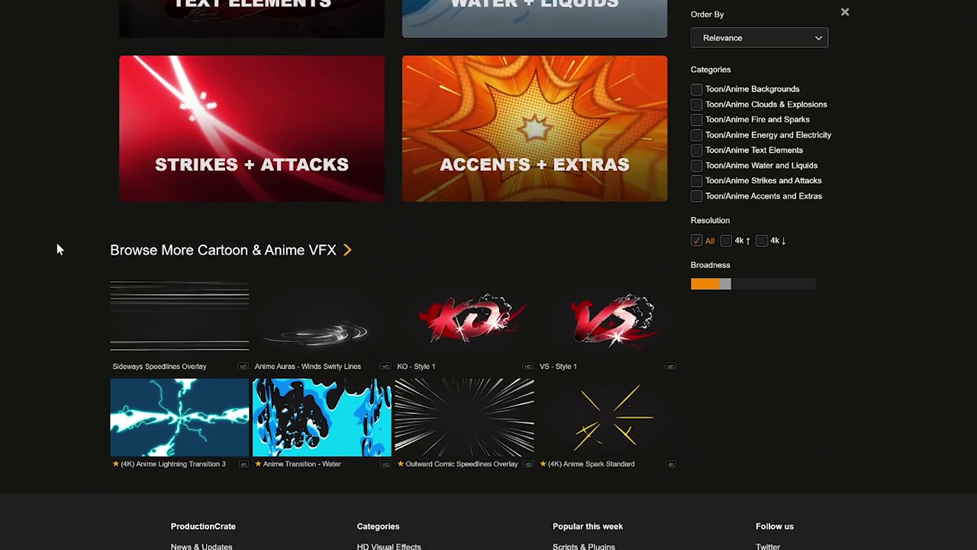